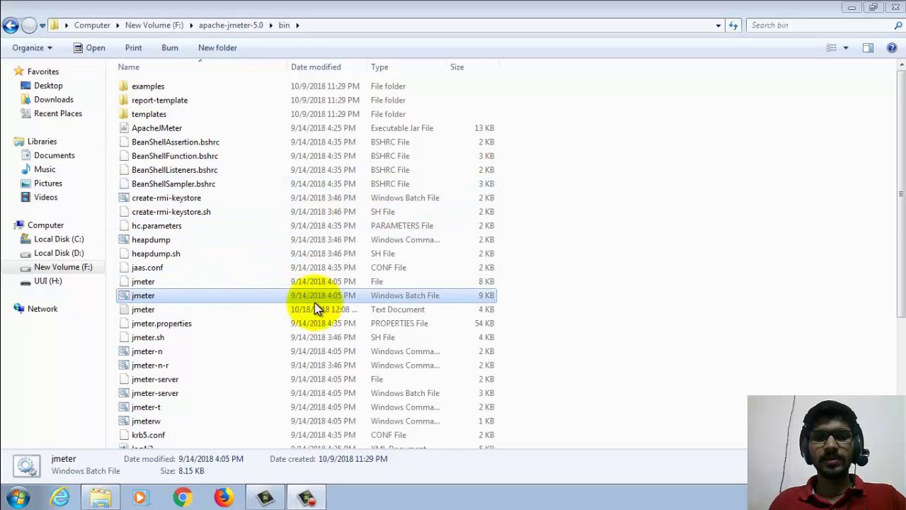
Step: Launch Apache JMeter from the jmeter Windows batch file in the bin folder and maximize its window
{"action": "double_click", "coordinate": [359, 298]}
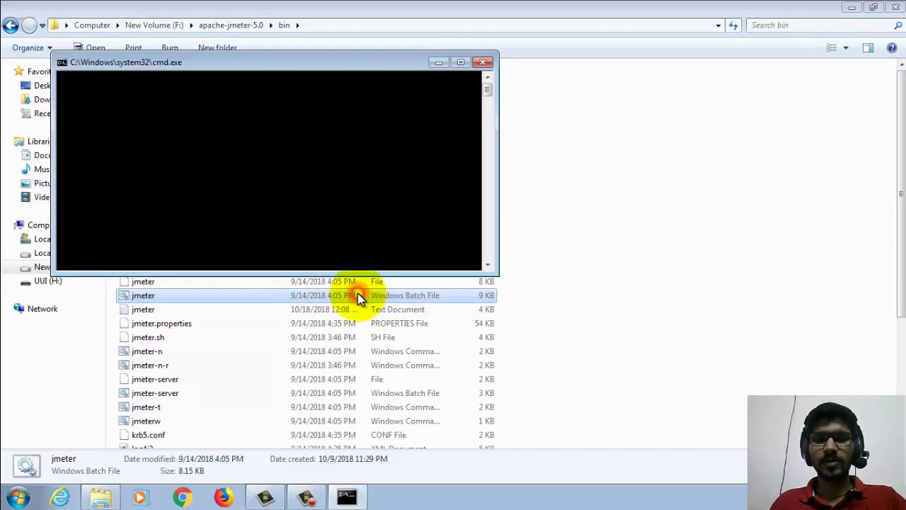
{"action": "left_click", "coordinate": [850, 10]}
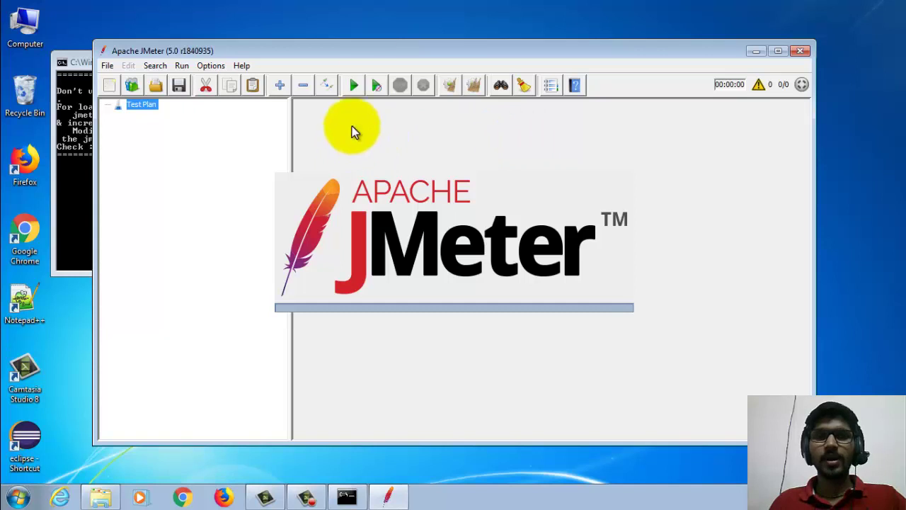
{"action": "left_click", "coordinate": [778, 51]}
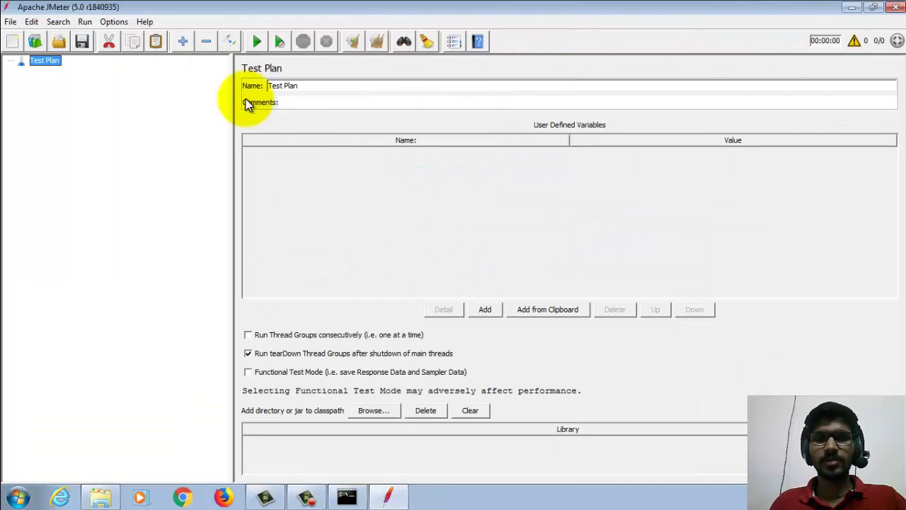
Step: Rename the test plan to myfirsttest
{"action": "left_click", "coordinate": [47, 68]}
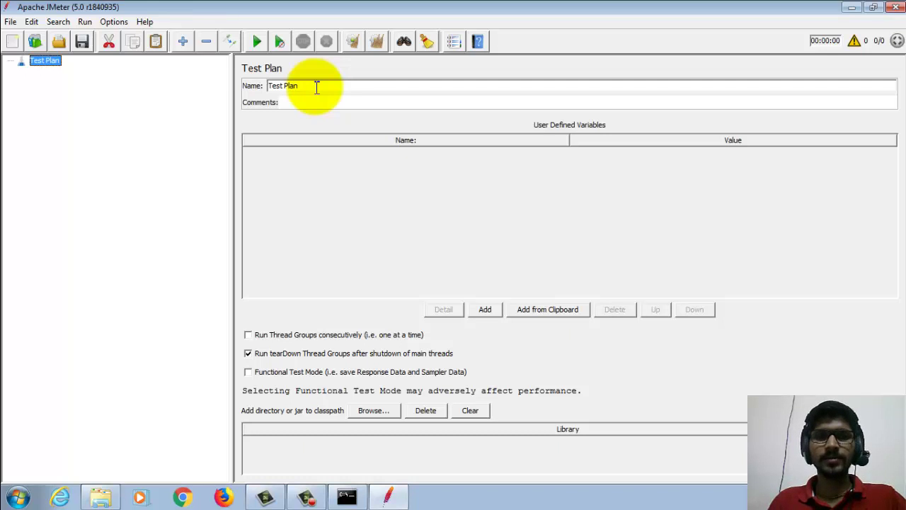
{"action": "left_click_drag", "start_coordinate": [316, 86], "coordinate": [253, 85]}
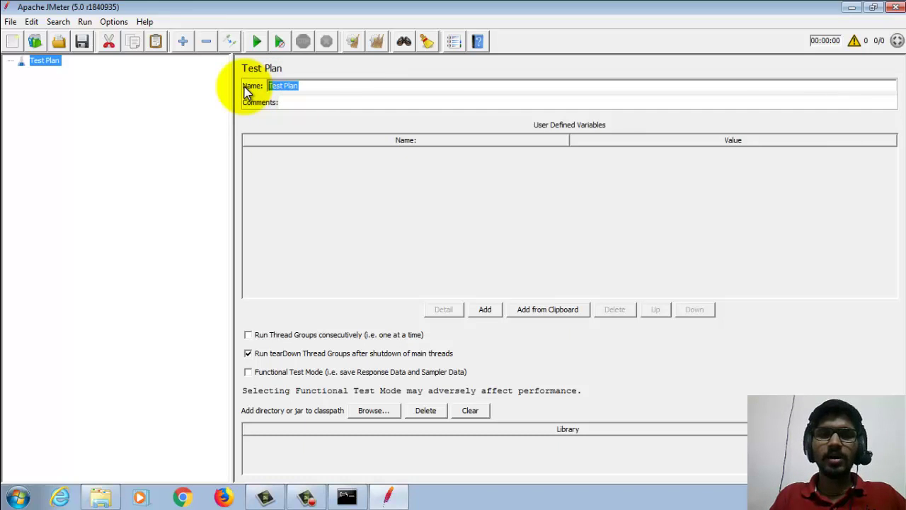
{"action": "type", "text": "myfirs"}
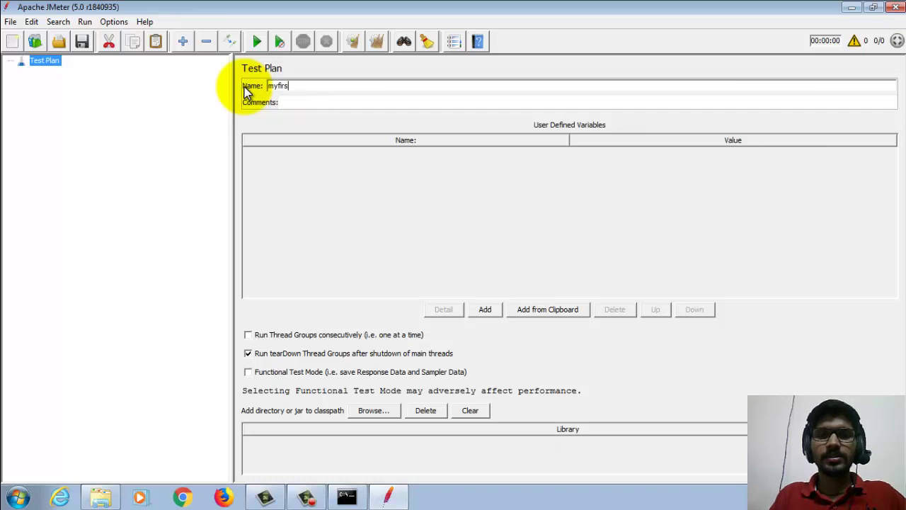
{"action": "type", "text": "ttest"}
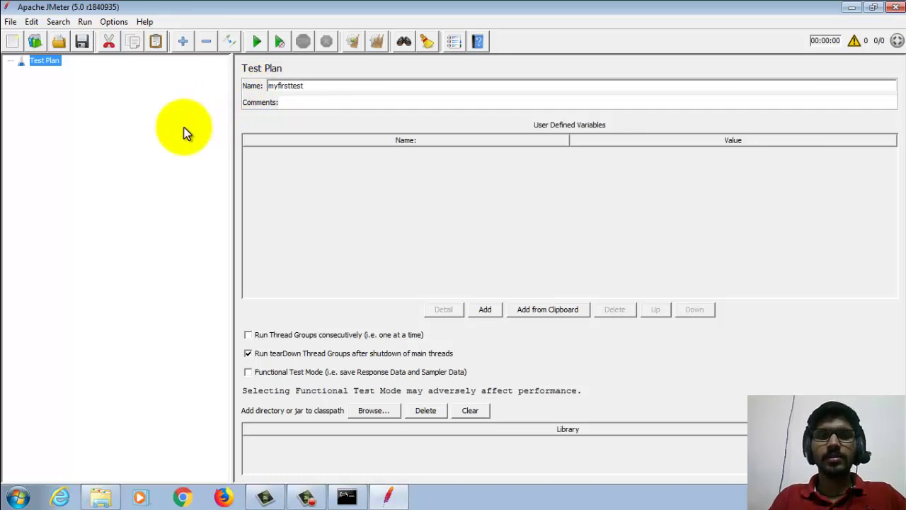
{"action": "left_click", "coordinate": [183, 129]}
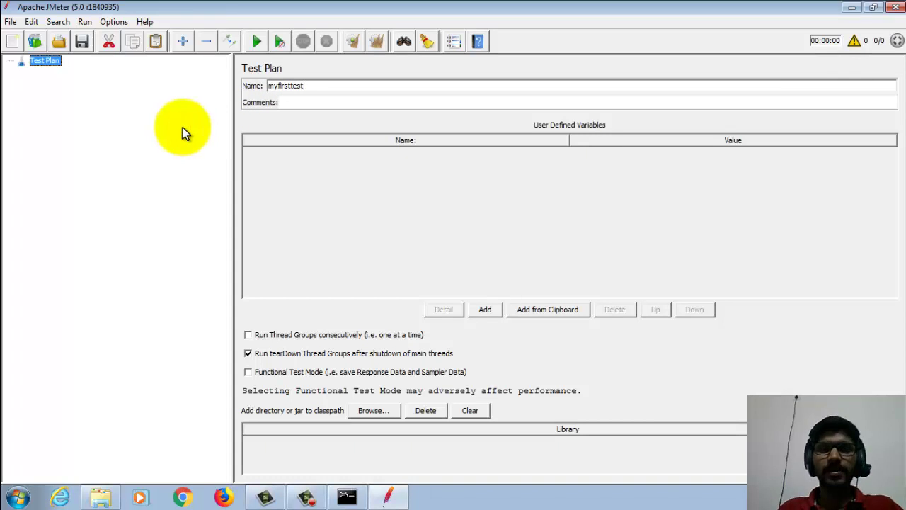
Step: Add a Thread Group to the myfirsttest test plan
{"action": "right_click", "coordinate": [47, 64]}
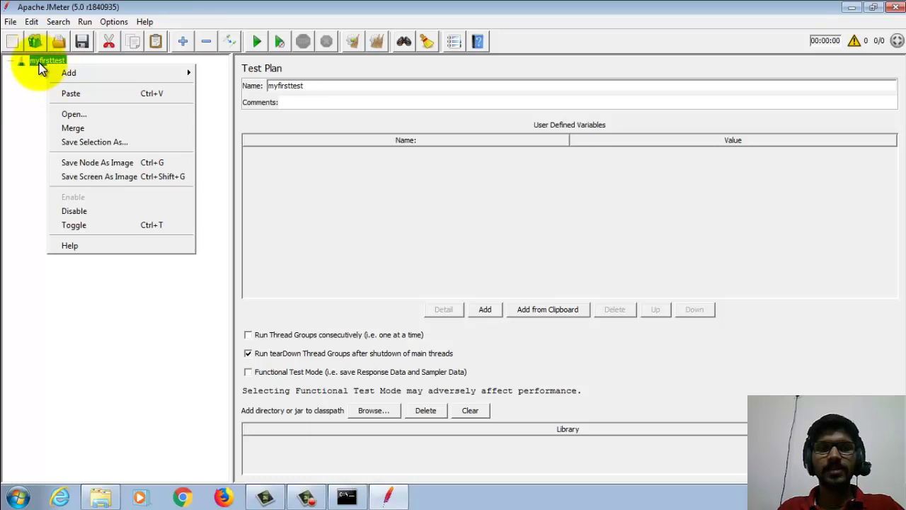
{"action": "left_click", "coordinate": [40, 63]}
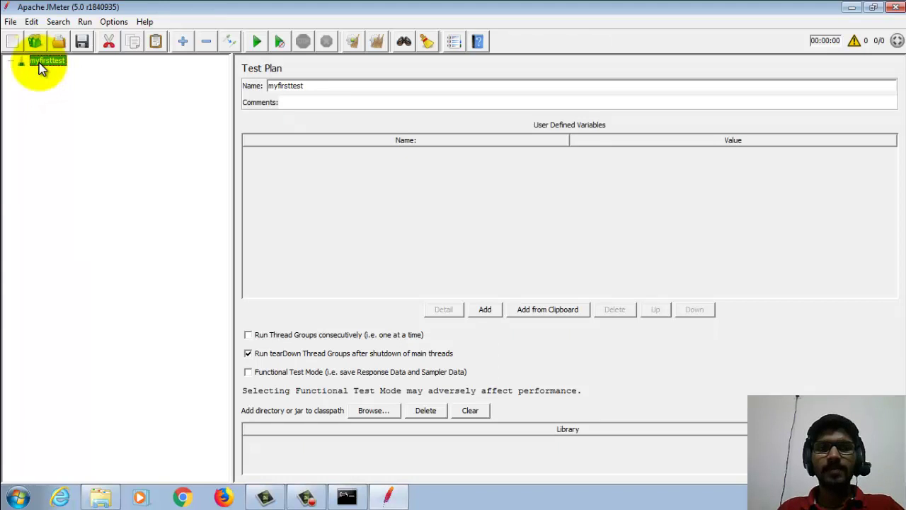
{"action": "right_click", "coordinate": [40, 63]}
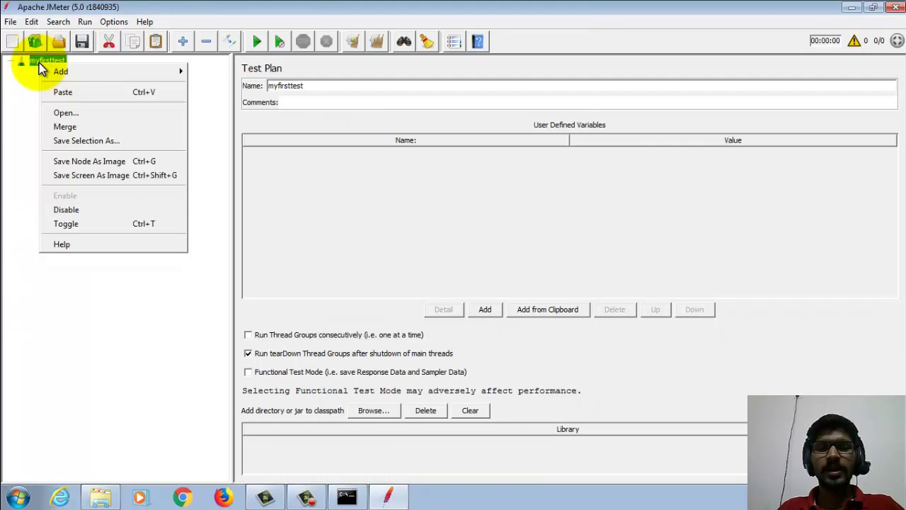
{"action": "mouse_move", "coordinate": [76, 72]}
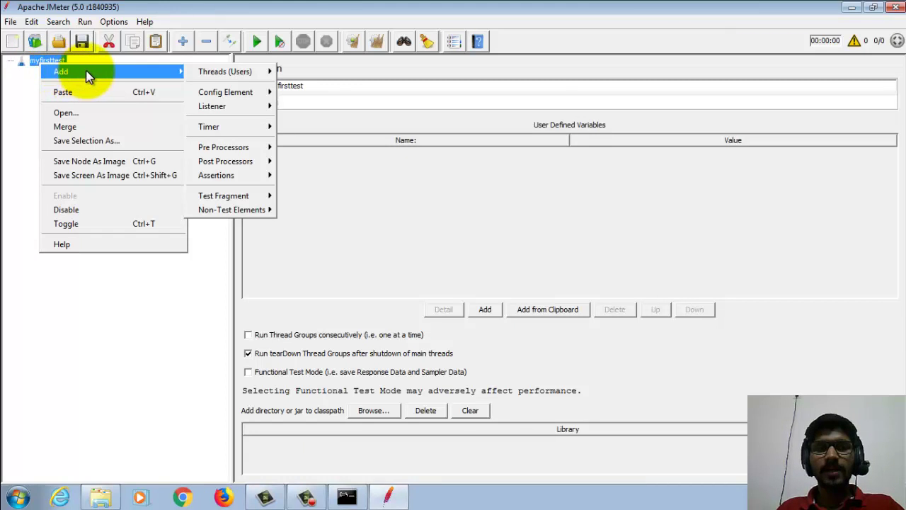
{"action": "mouse_move", "coordinate": [216, 76]}
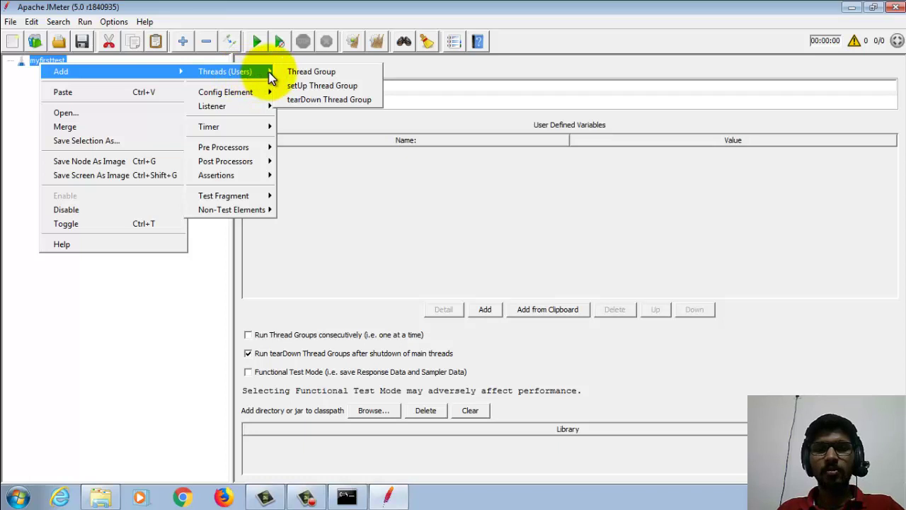
{"action": "left_click", "coordinate": [321, 74]}
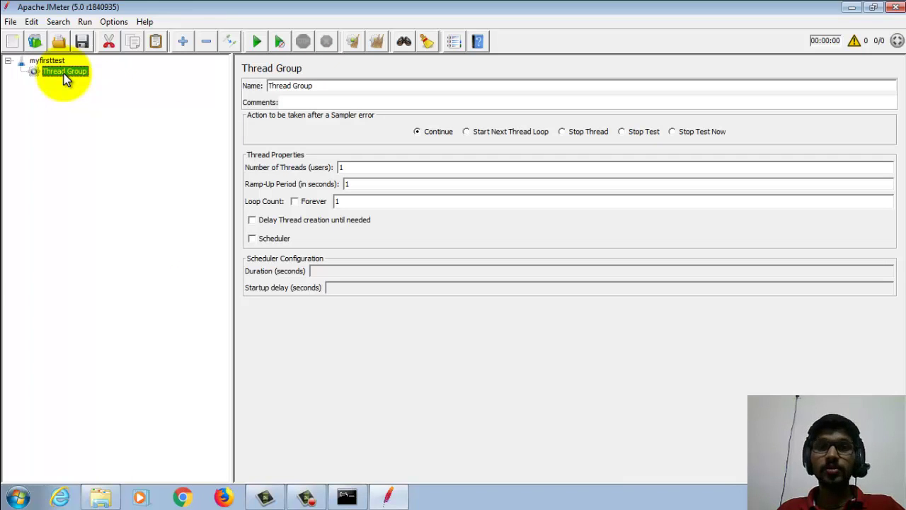
Step: Rename the new thread group to users
{"action": "left_click_drag", "start_coordinate": [331, 85], "coordinate": [244, 87]}
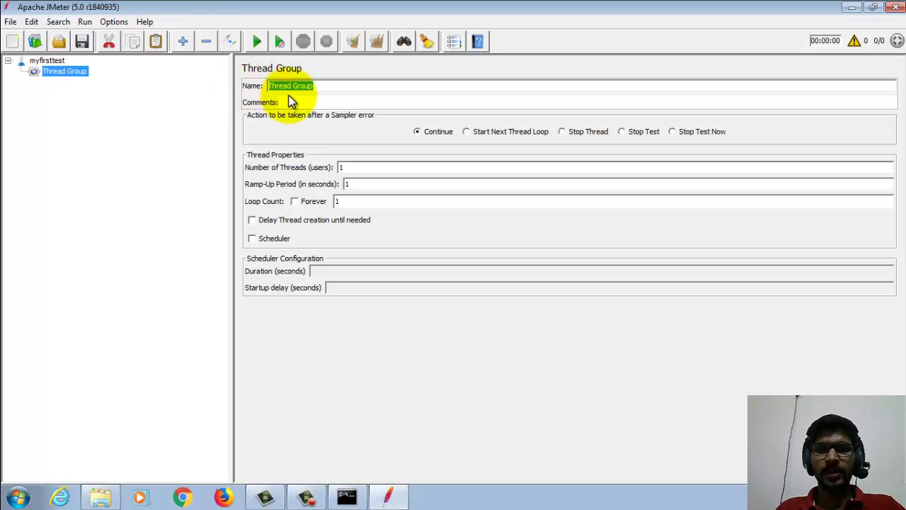
{"action": "left_click", "coordinate": [327, 86]}
{"action": "left_click_drag", "start_coordinate": [323, 86], "coordinate": [265, 86]}
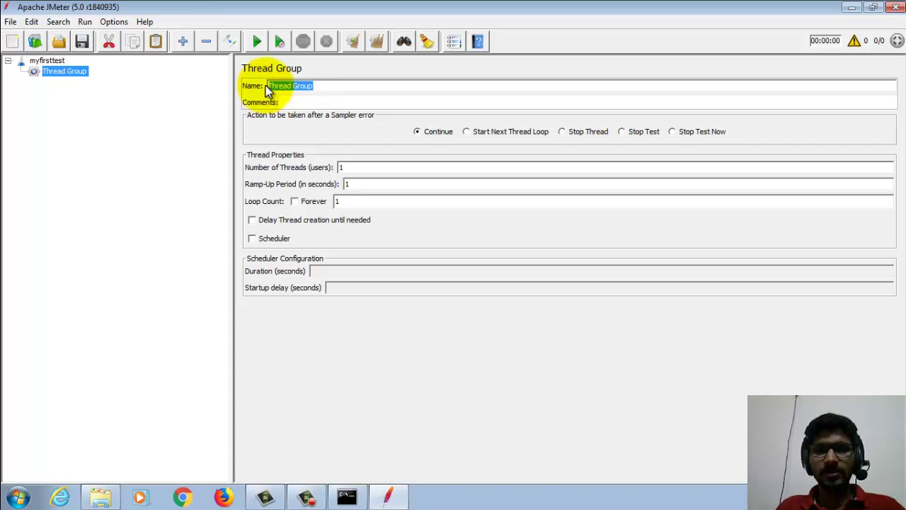
{"action": "key", "text": "BackSpace"}
{"action": "type", "text": "users"}
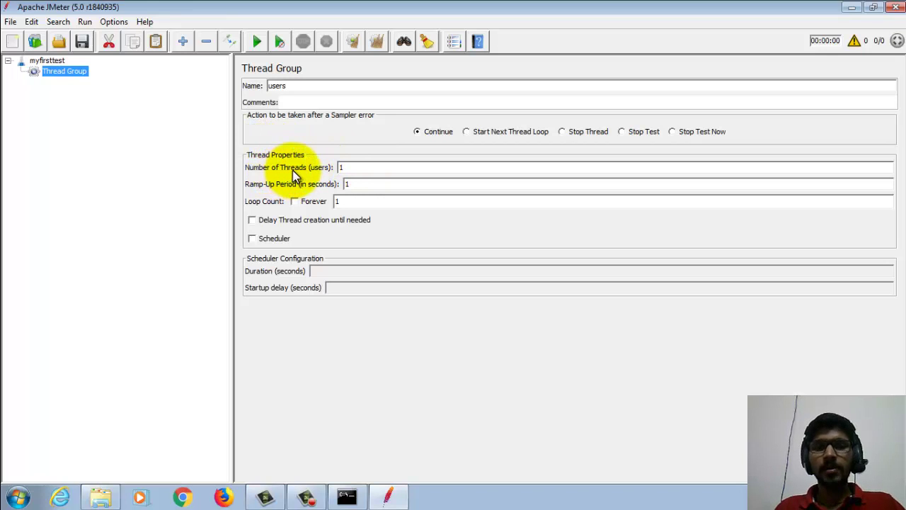
Step: Turn the thread group's Forever loop count option on and off again
{"action": "left_click", "coordinate": [347, 168]}
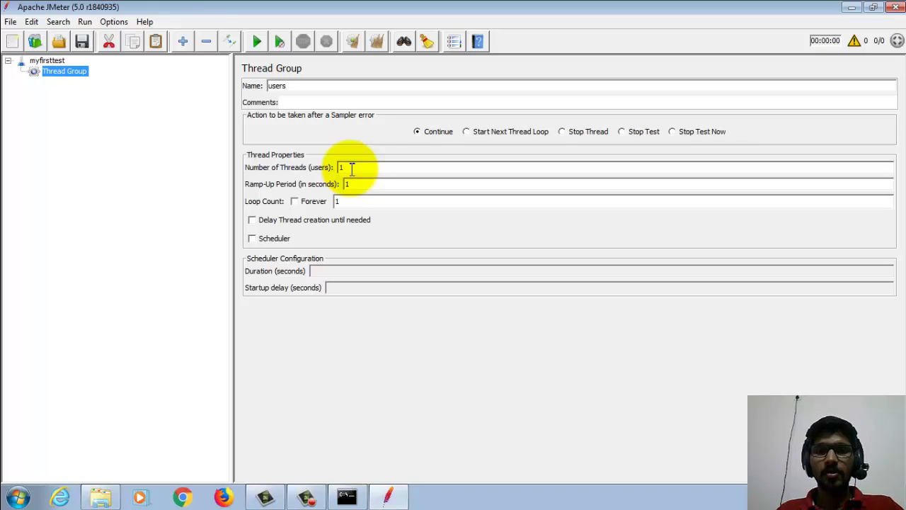
{"action": "double_click", "coordinate": [344, 168]}
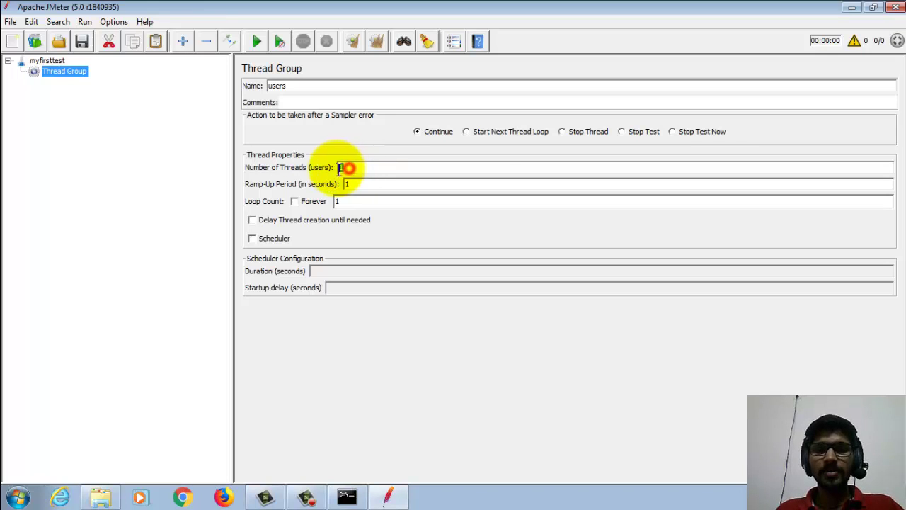
{"action": "left_click", "coordinate": [354, 168]}
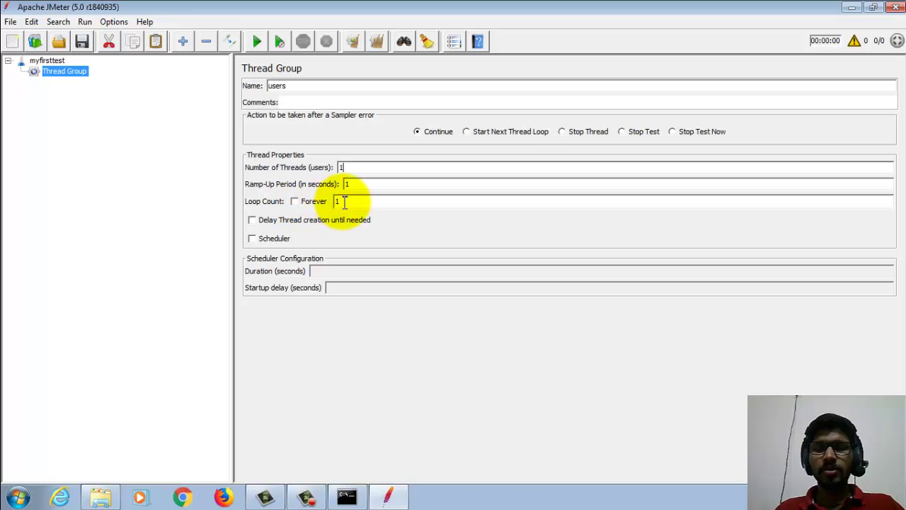
{"action": "left_click", "coordinate": [295, 202]}
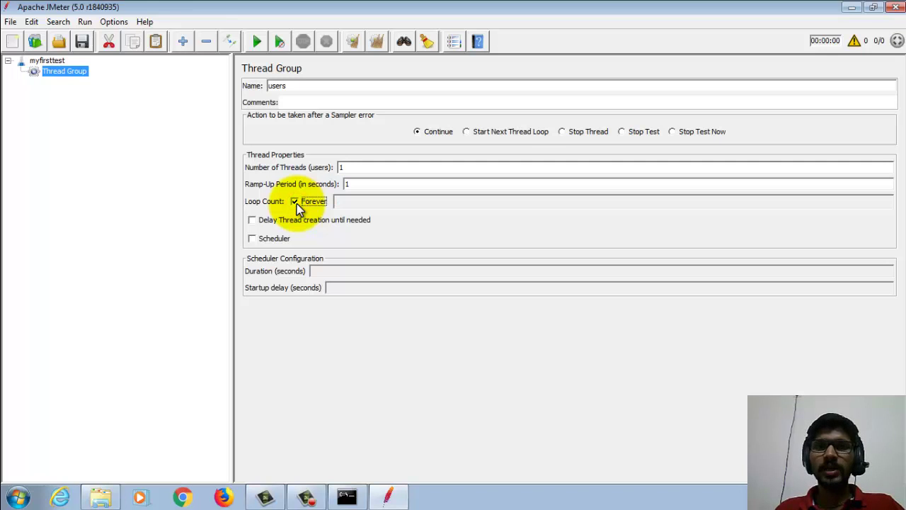
{"action": "left_click", "coordinate": [295, 202]}
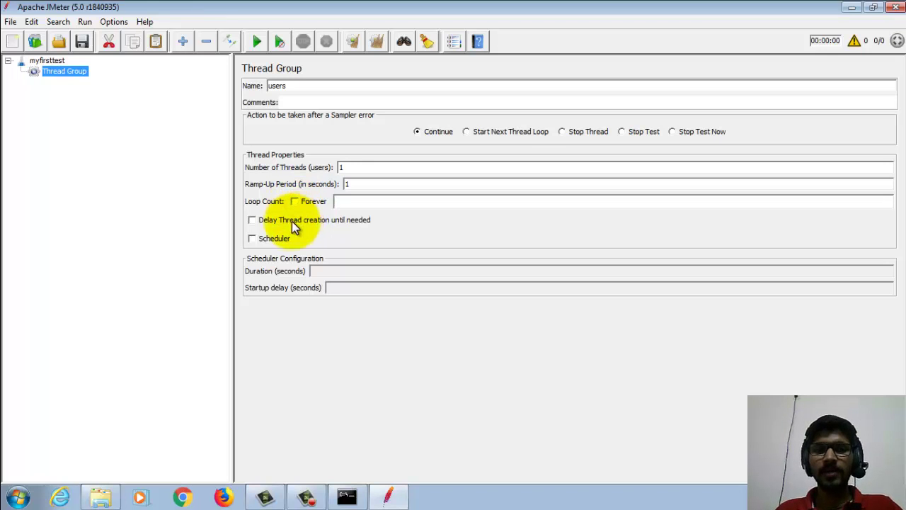
{"action": "left_click", "coordinate": [253, 240]}
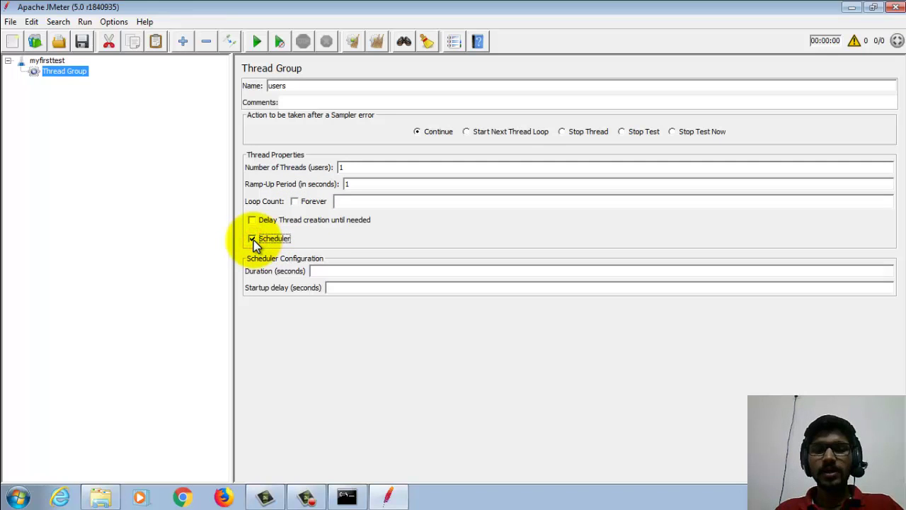
{"action": "left_click", "coordinate": [252, 239]}
{"action": "left_click", "coordinate": [253, 239]}
{"action": "left_click", "coordinate": [253, 239]}
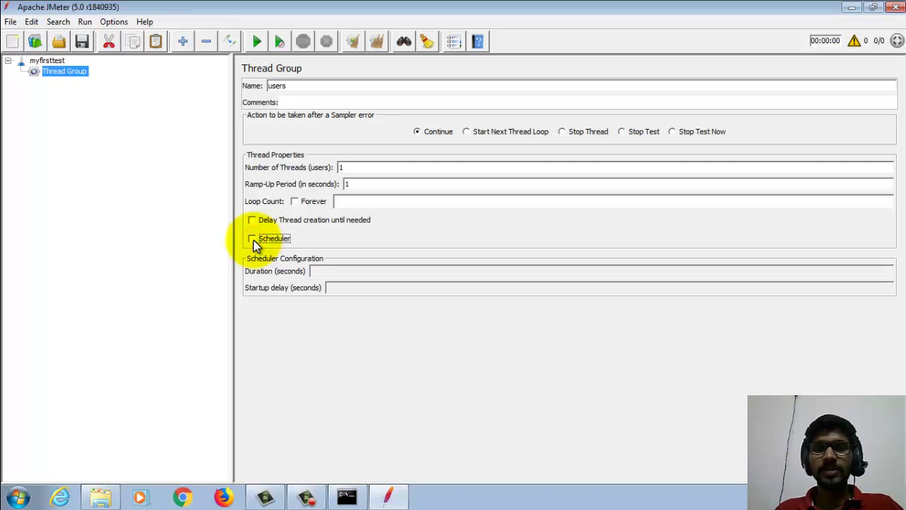
{"action": "left_click", "coordinate": [253, 240]}
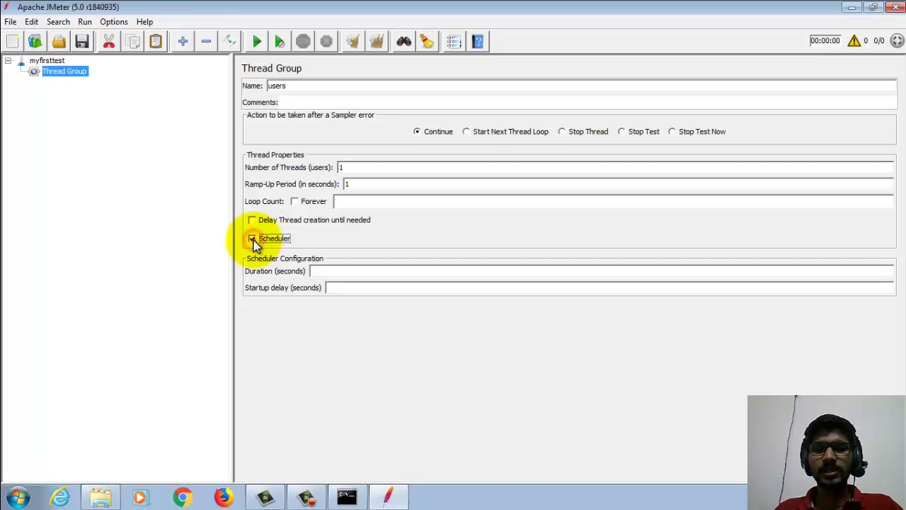
{"action": "left_click", "coordinate": [253, 239]}
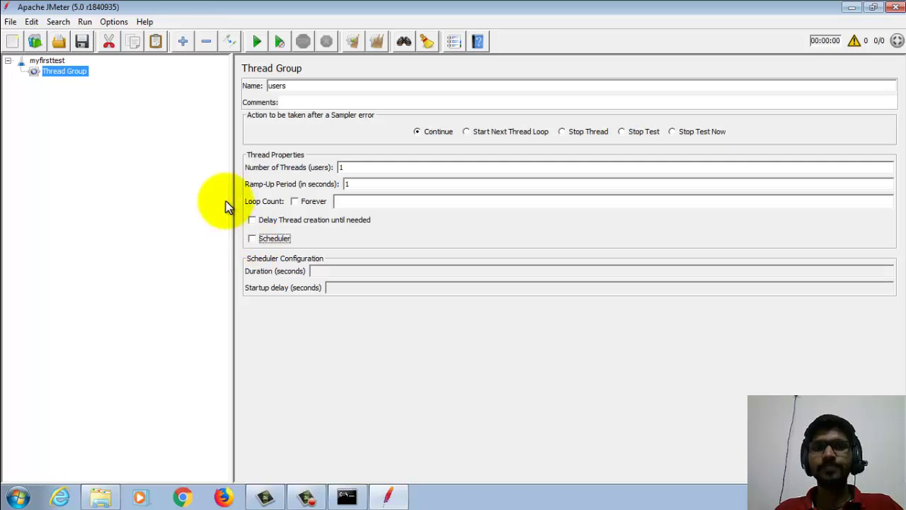
Step: Add an HTTP Request sampler to the users thread group
{"action": "right_click", "coordinate": [67, 73]}
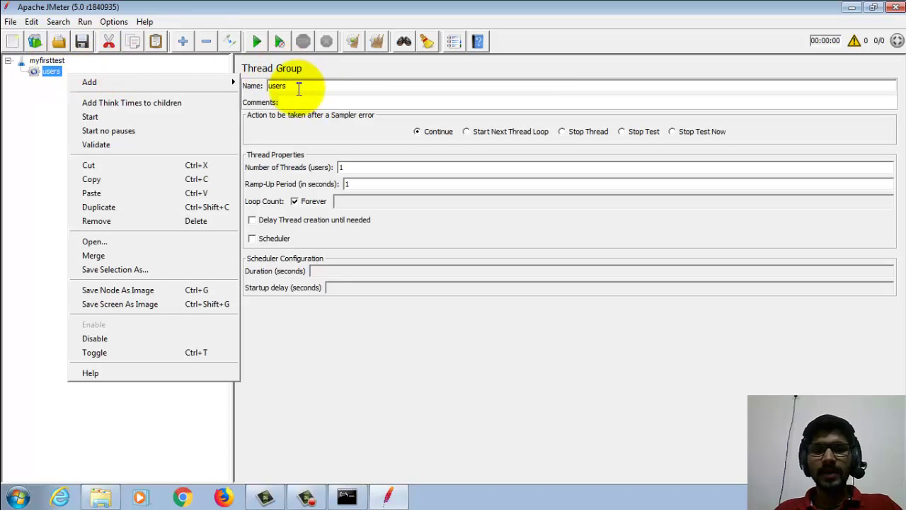
{"action": "left_click", "coordinate": [58, 73]}
{"action": "right_click", "coordinate": [59, 73]}
{"action": "mouse_move", "coordinate": [71, 82]}
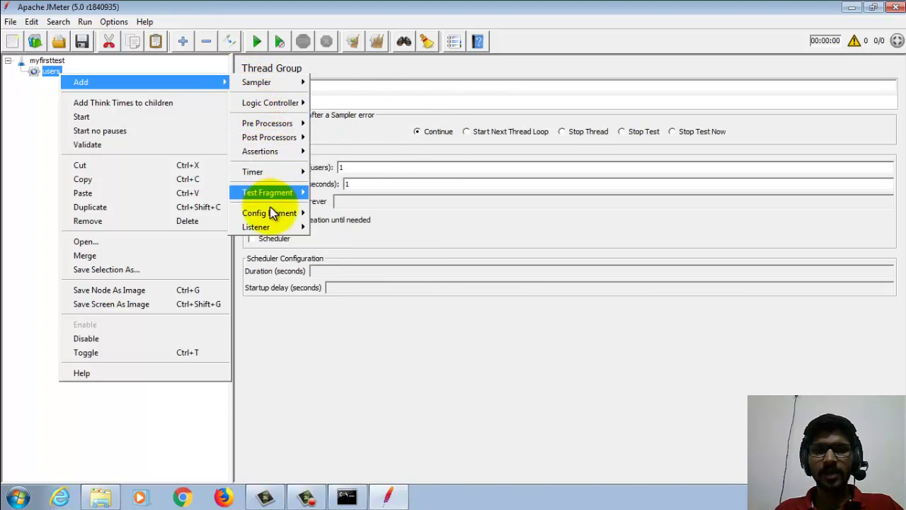
{"action": "mouse_move", "coordinate": [275, 121]}
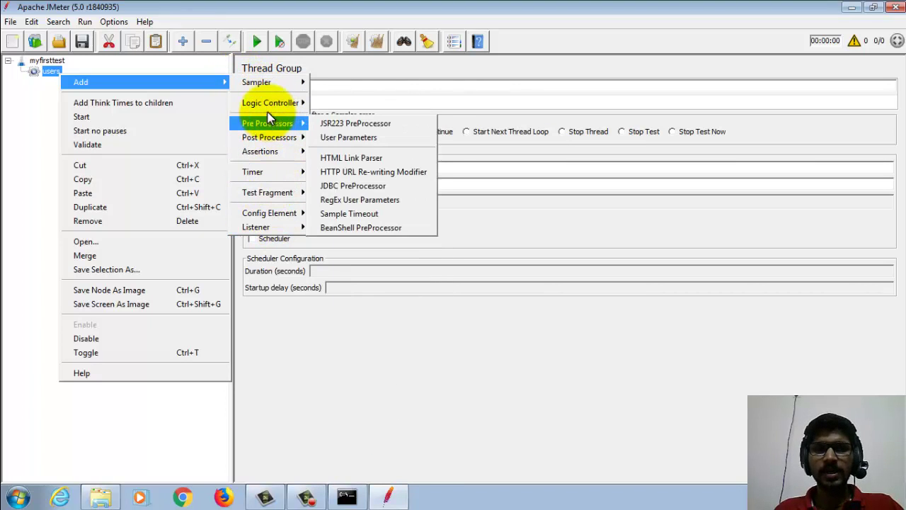
{"action": "mouse_move", "coordinate": [266, 103]}
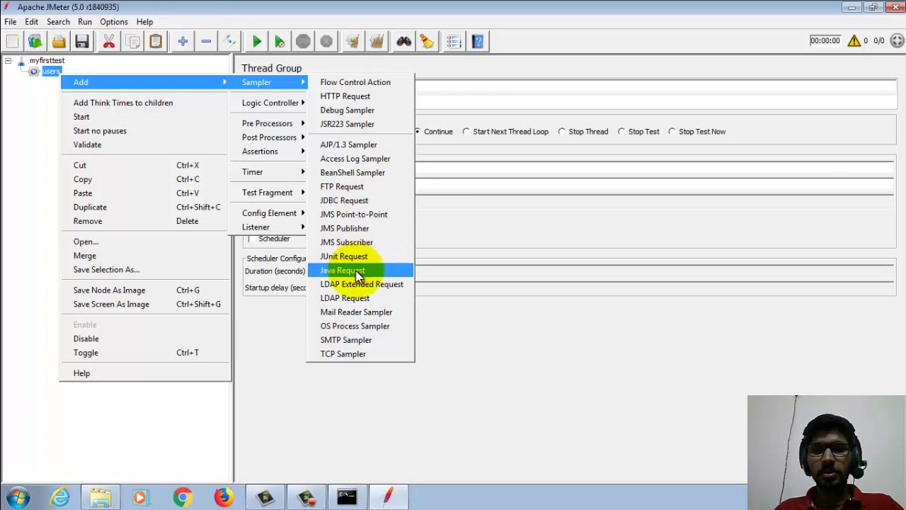
{"action": "left_click", "coordinate": [346, 97]}
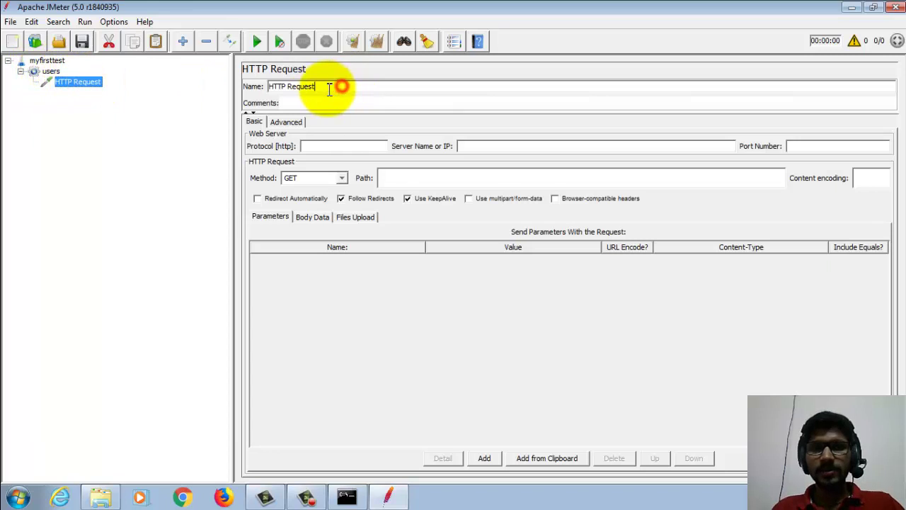
Step: Rename the HTTP Request sampler to google
{"action": "left_click_drag", "start_coordinate": [339, 86], "coordinate": [255, 86]}
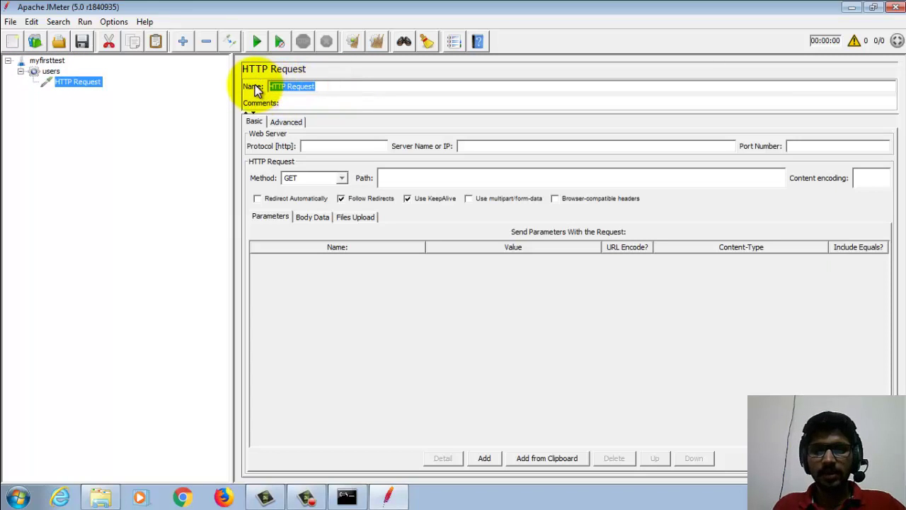
{"action": "type", "text": "gio"}
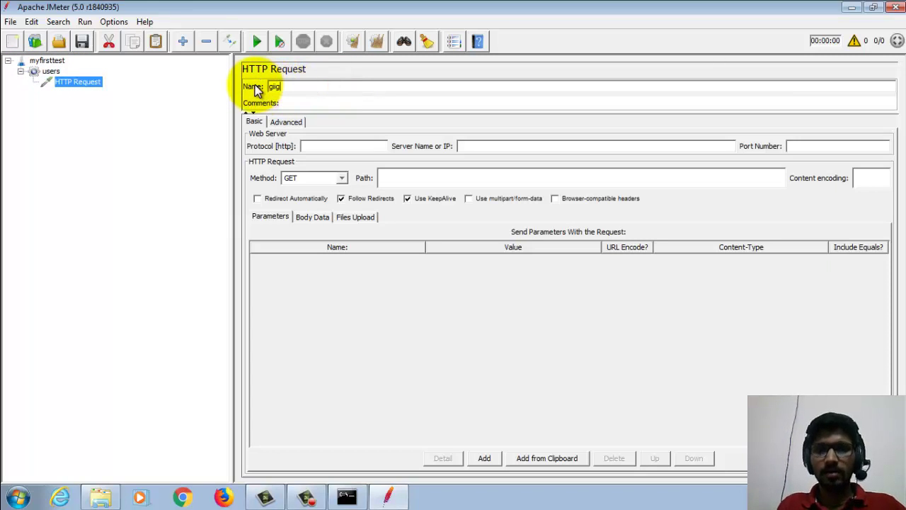
{"action": "key", "text": "BackSpace"}
{"action": "key", "text": "BackSpace"}
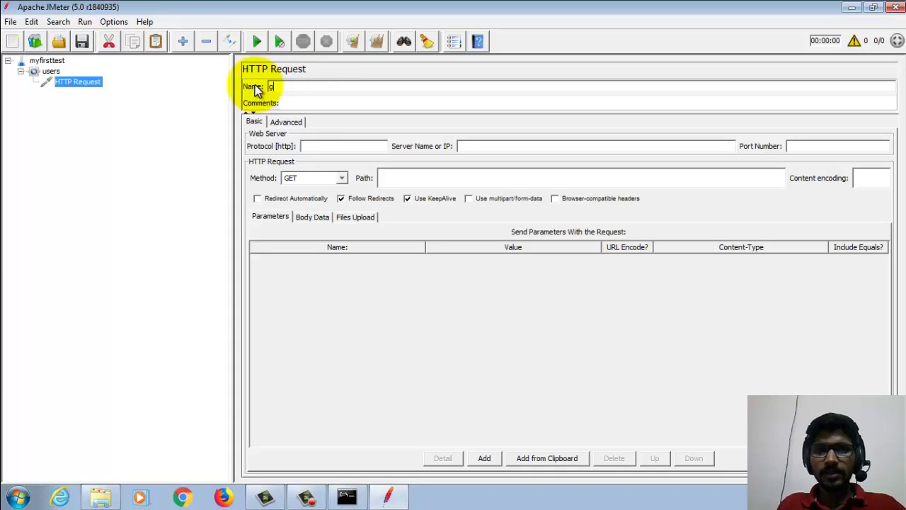
{"action": "type", "text": "oogle"}
{"action": "key", "text": "BackSpace"}
{"action": "key", "text": "BackSpace"}
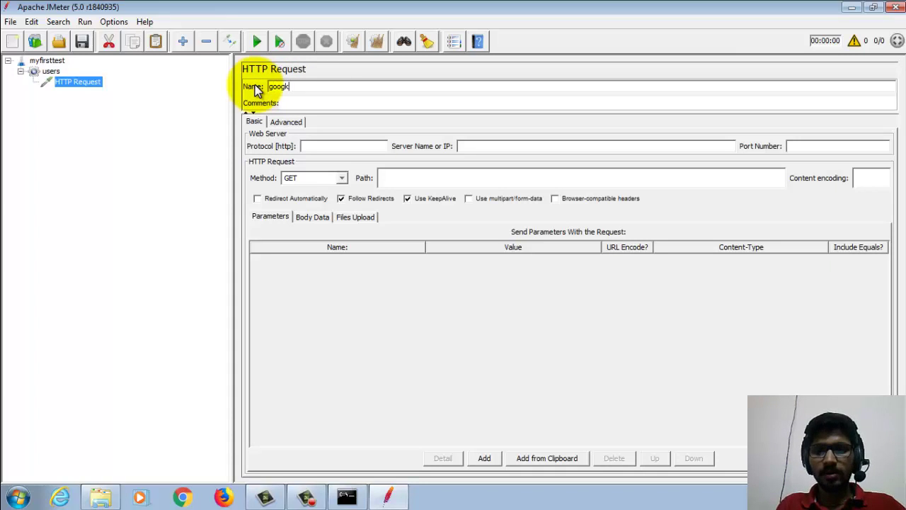
{"action": "type", "text": "kw"}
{"action": "key", "text": "BackSpace"}
{"action": "key", "text": "BackSpace"}
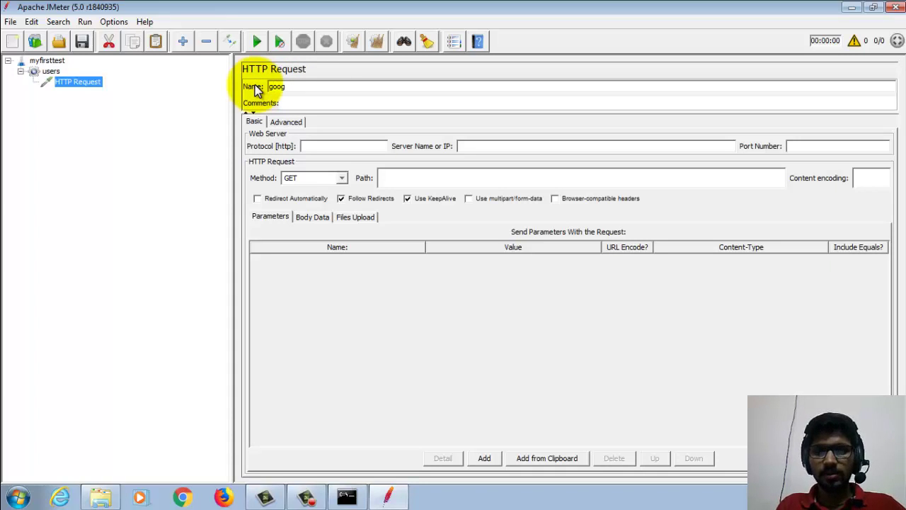
{"action": "type", "text": "lw"}
{"action": "key", "text": "BackSpace"}
{"action": "type", "text": "e"}
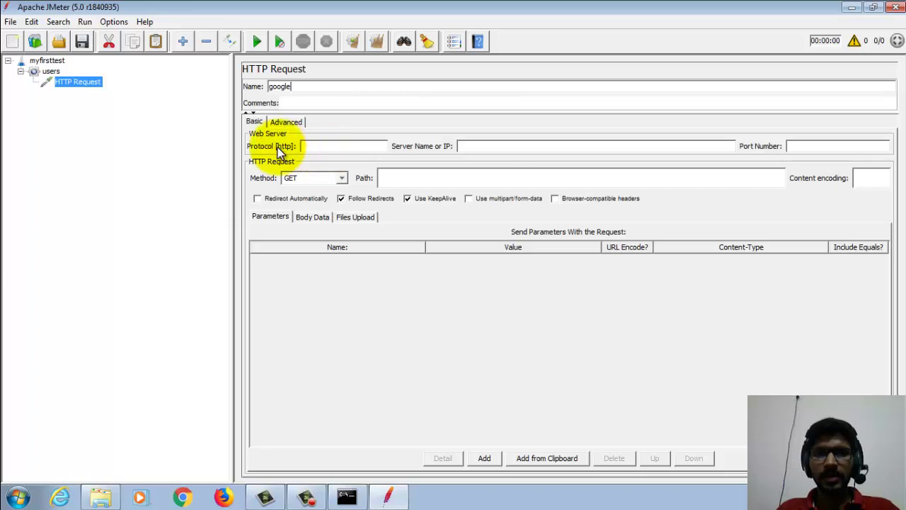
Step: Set the google request's server name to google.com and choose GET as its method
{"action": "left_click", "coordinate": [325, 147]}
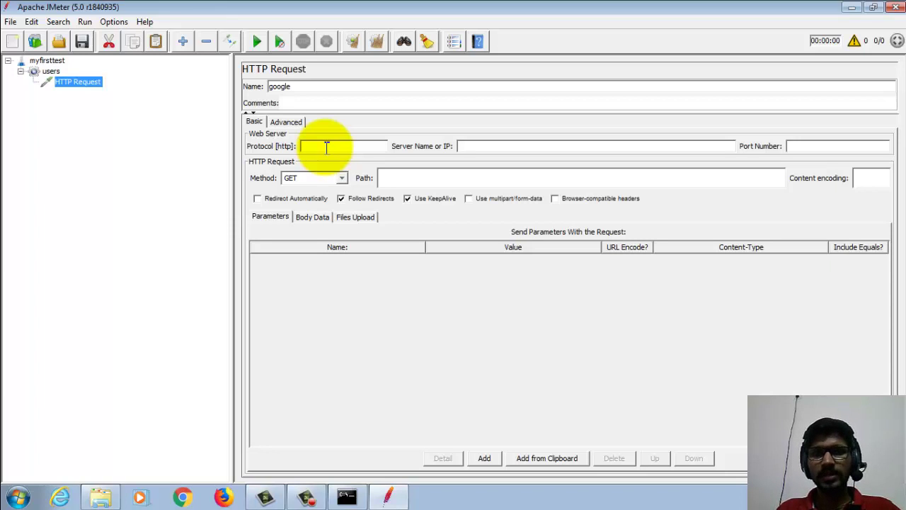
{"action": "left_click", "coordinate": [337, 147]}
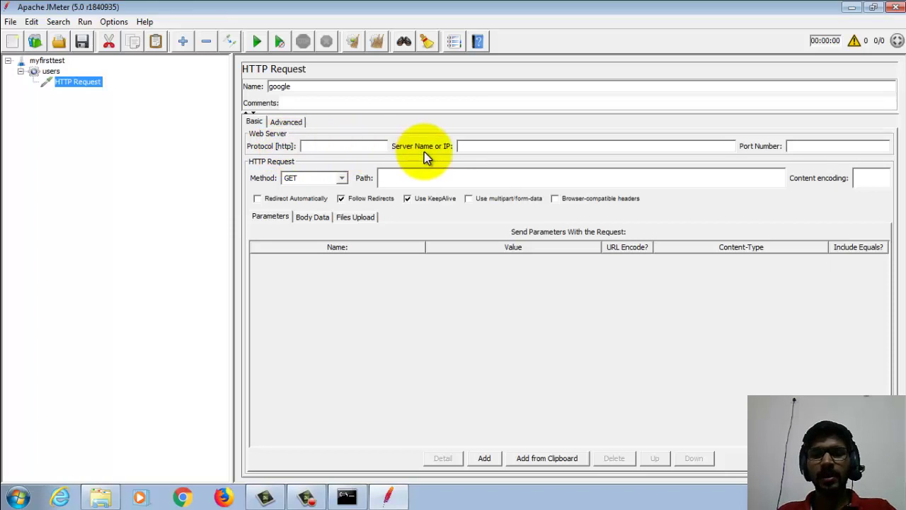
{"action": "left_click", "coordinate": [481, 146]}
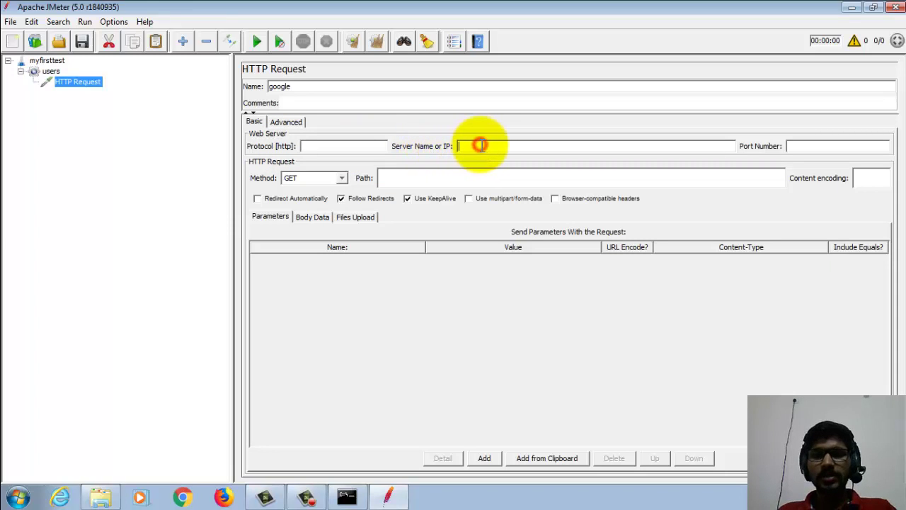
{"action": "type", "text": "go"}
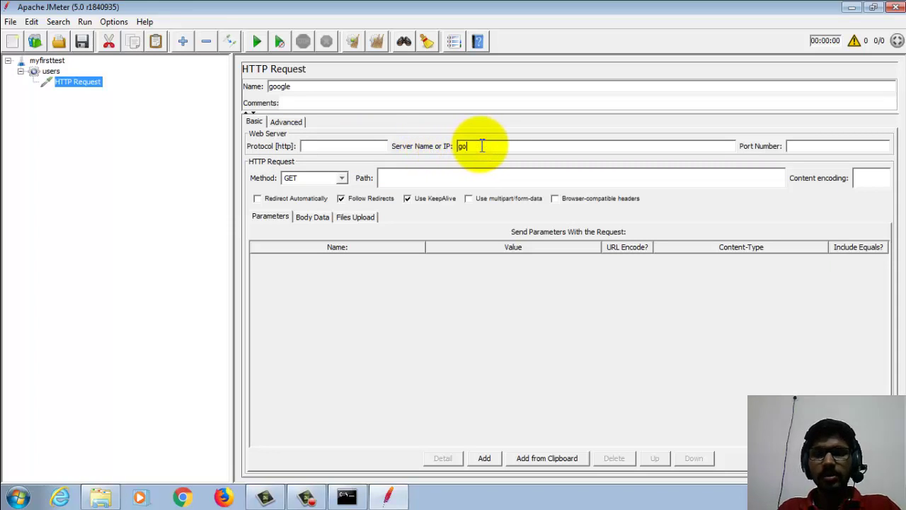
{"action": "type", "text": "ogle"}
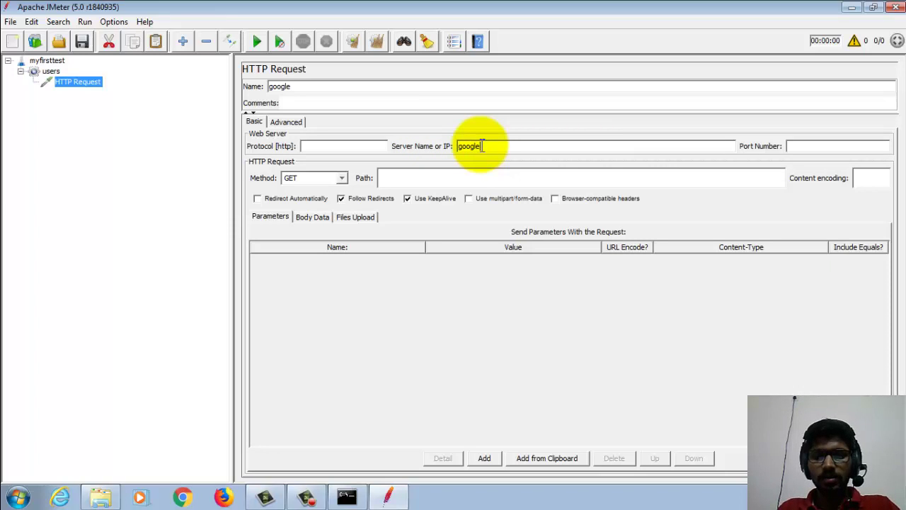
{"action": "type", "text": ".com"}
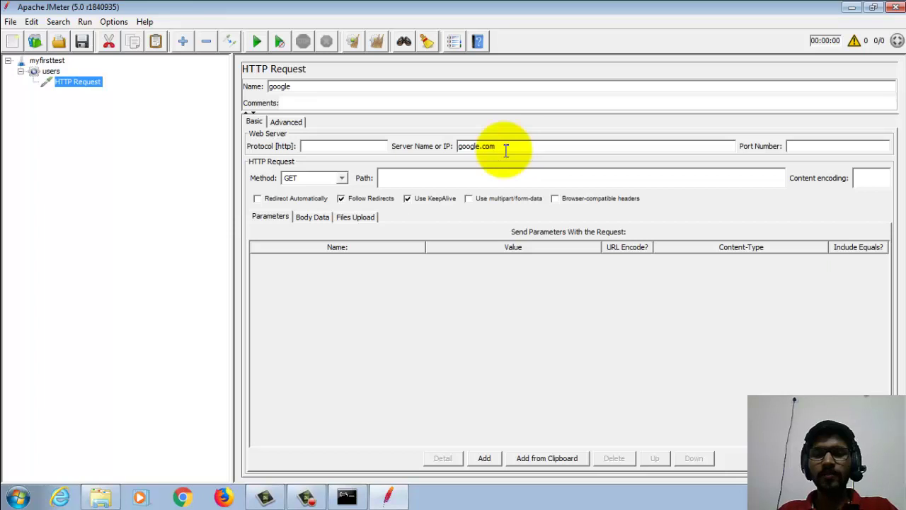
{"action": "left_click", "coordinate": [794, 146]}
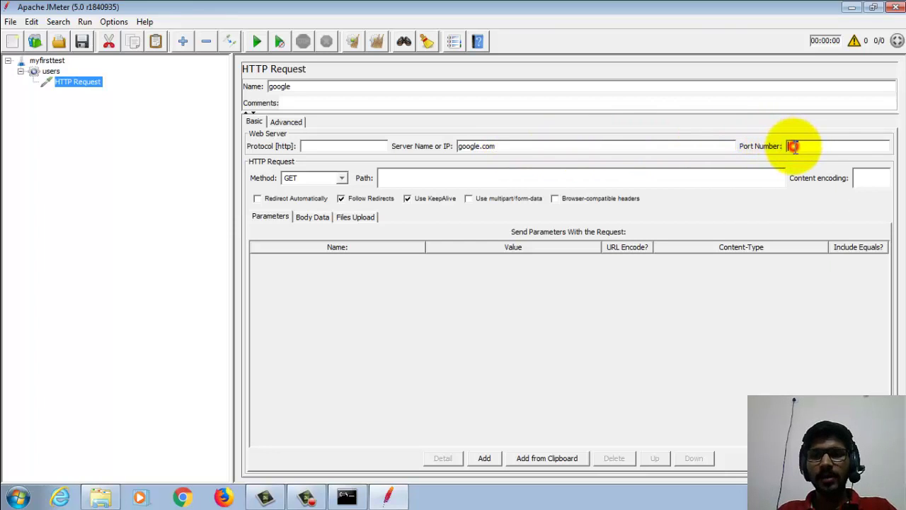
{"action": "left_click", "coordinate": [341, 179]}
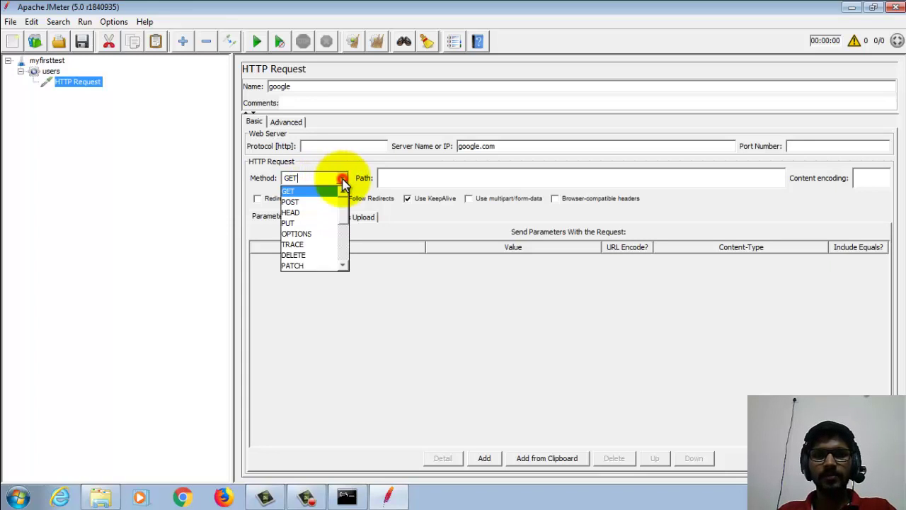
{"action": "left_click", "coordinate": [295, 193]}
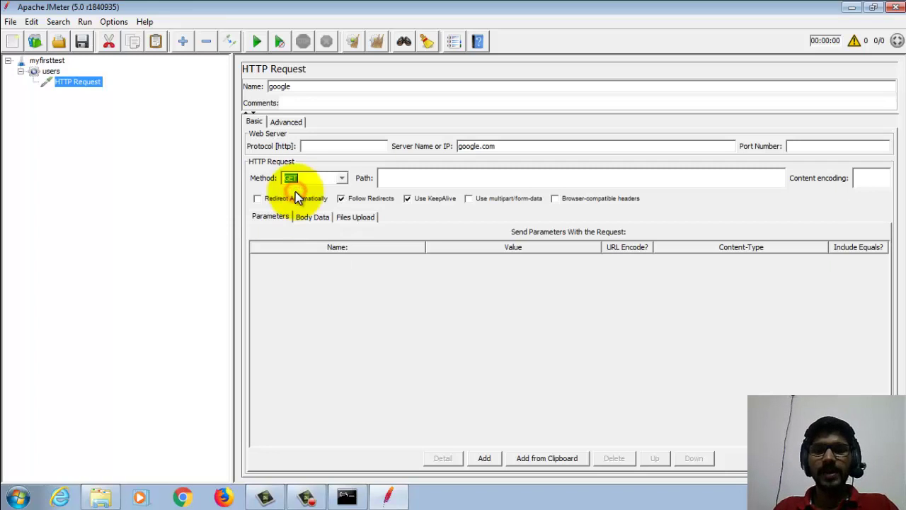
{"action": "left_click", "coordinate": [397, 182]}
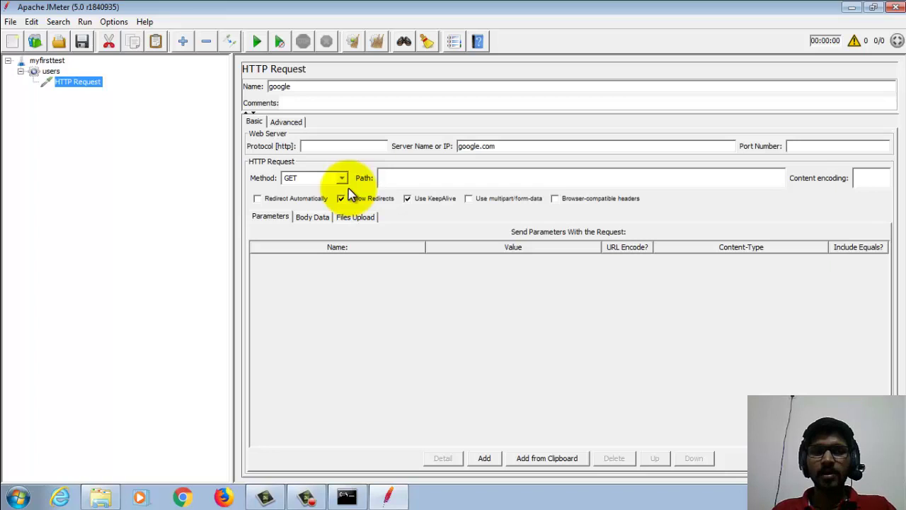
Step: Add a View Results Tree listener to the google request
{"action": "right_click", "coordinate": [84, 82]}
{"action": "mouse_move", "coordinate": [103, 92]}
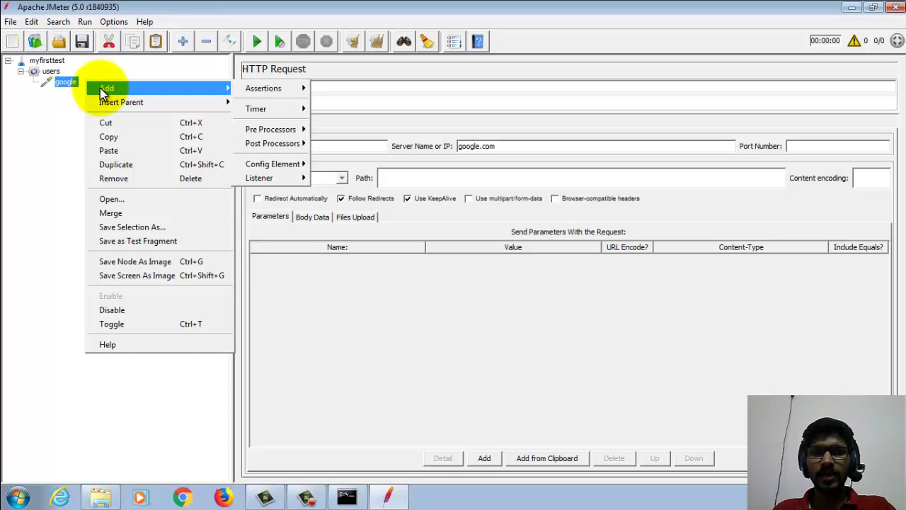
{"action": "mouse_move", "coordinate": [255, 95]}
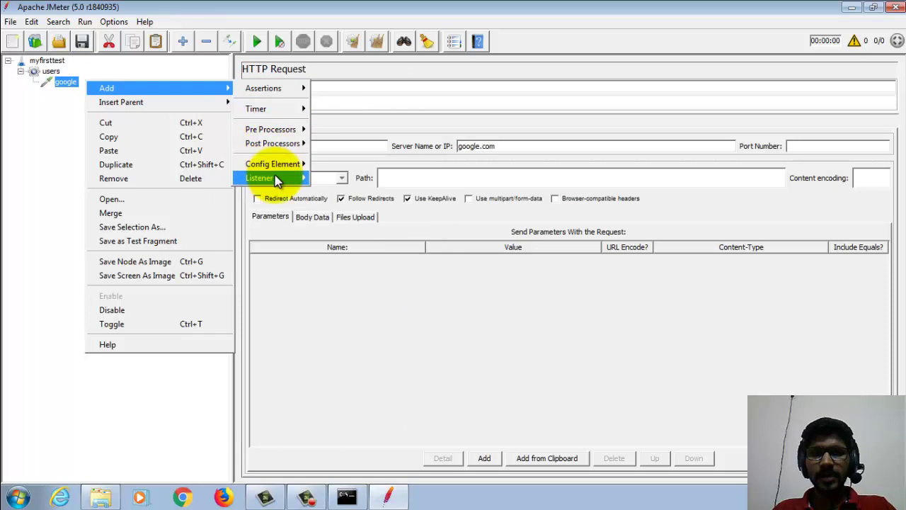
{"action": "mouse_move", "coordinate": [276, 181]}
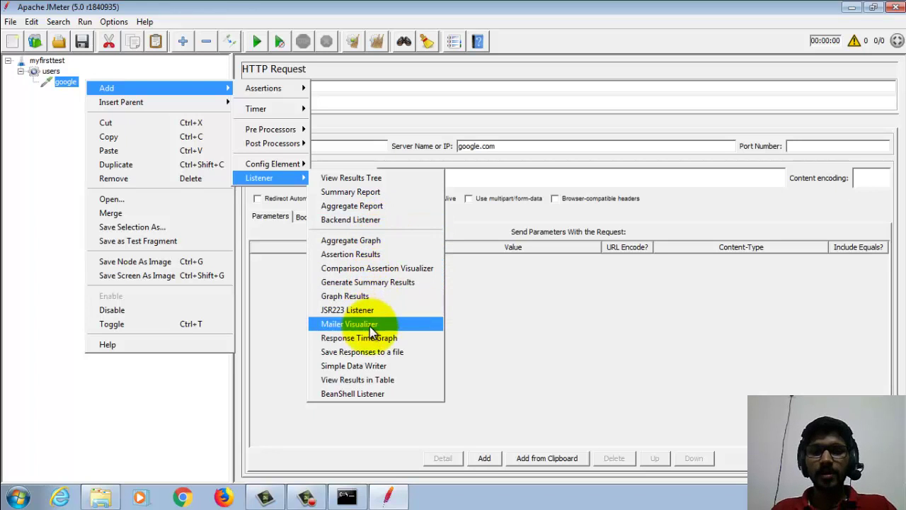
{"action": "left_click", "coordinate": [367, 184]}
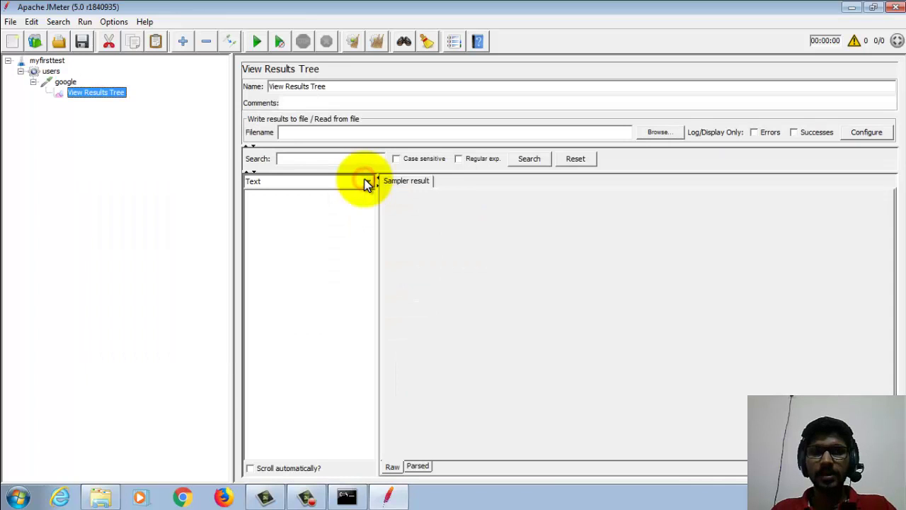
Step: Add a View Results in Table listener to the google request and look over both listeners
{"action": "left_click", "coordinate": [73, 85]}
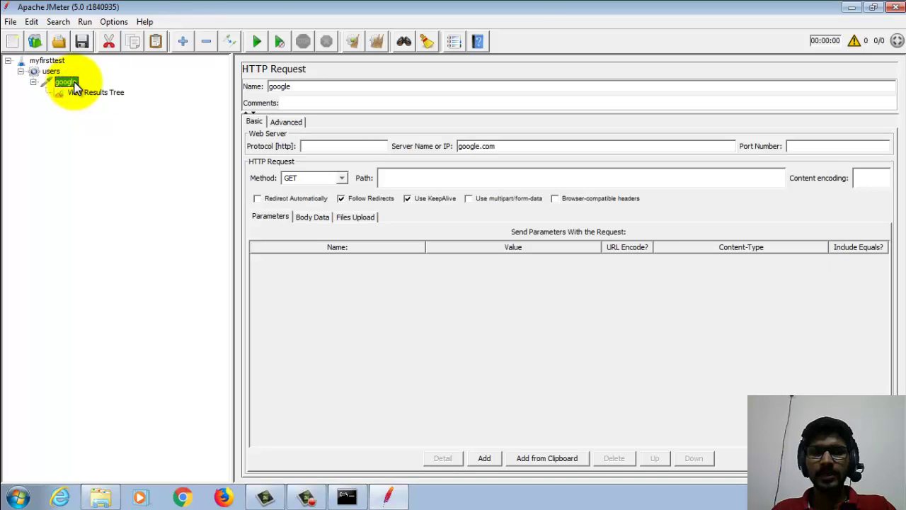
{"action": "right_click", "coordinate": [74, 83]}
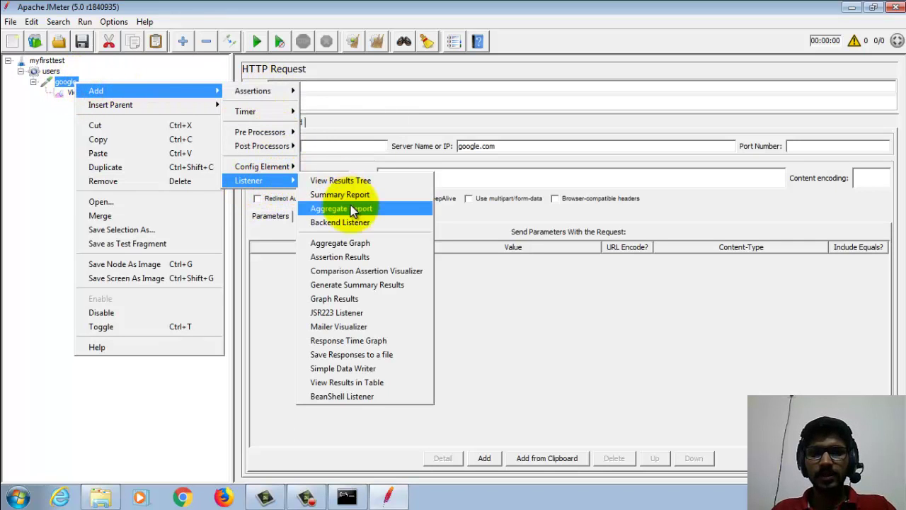
{"action": "left_click", "coordinate": [379, 381]}
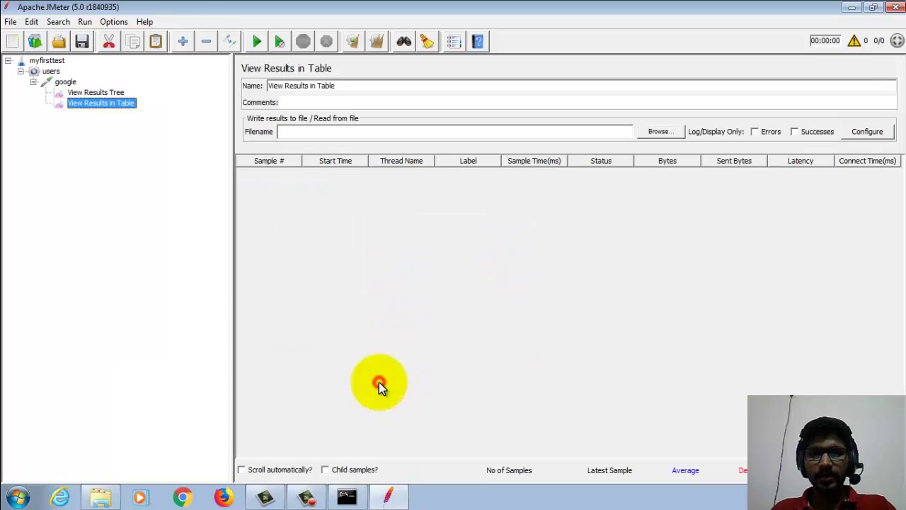
{"action": "left_click", "coordinate": [101, 92]}
{"action": "left_click", "coordinate": [105, 104]}
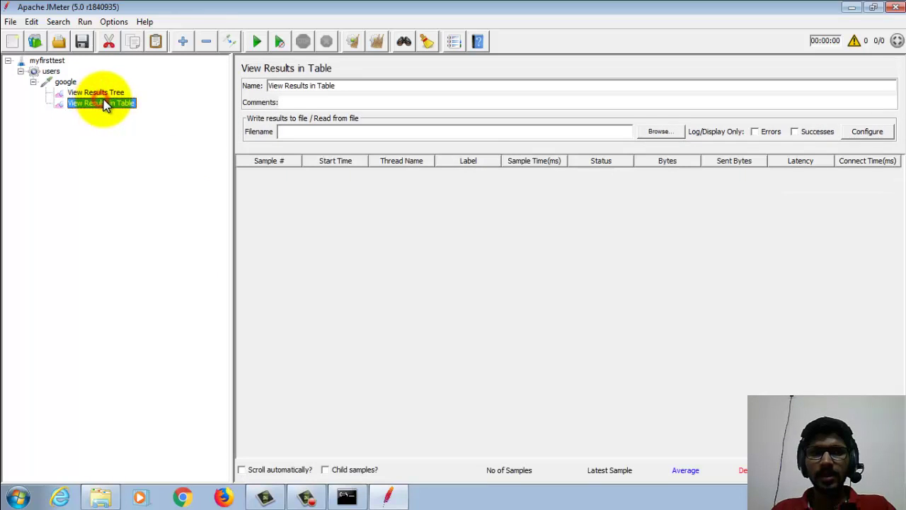
{"action": "left_click", "coordinate": [111, 94]}
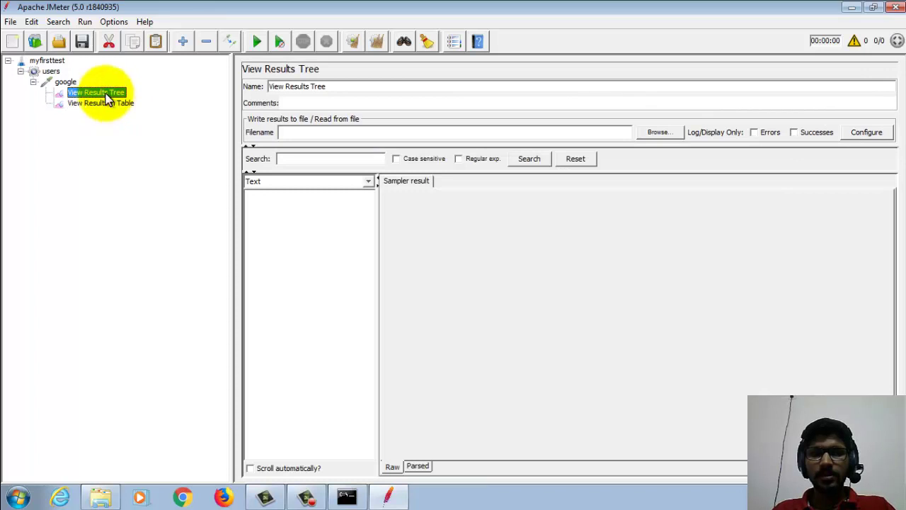
Step: Start the test run, saving the test plan first as google.jmx in the bin folder
{"action": "left_click", "coordinate": [58, 83]}
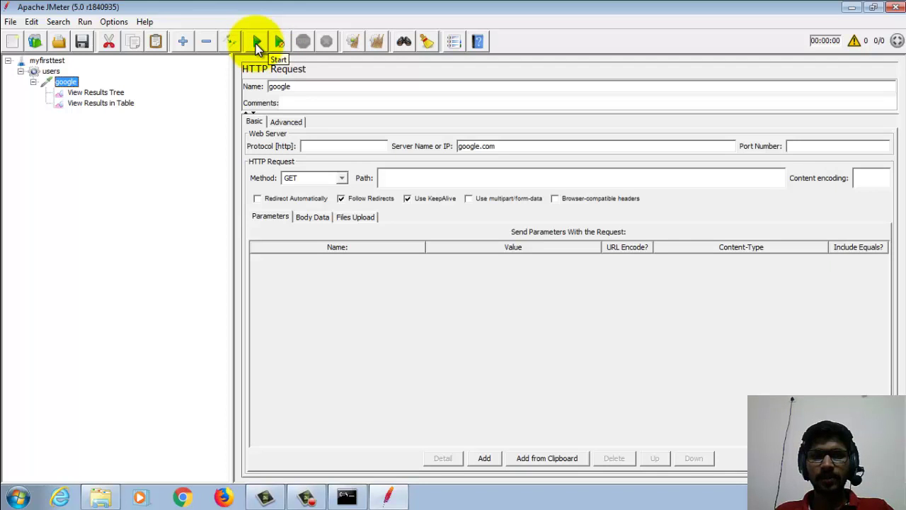
{"action": "left_click", "coordinate": [256, 44]}
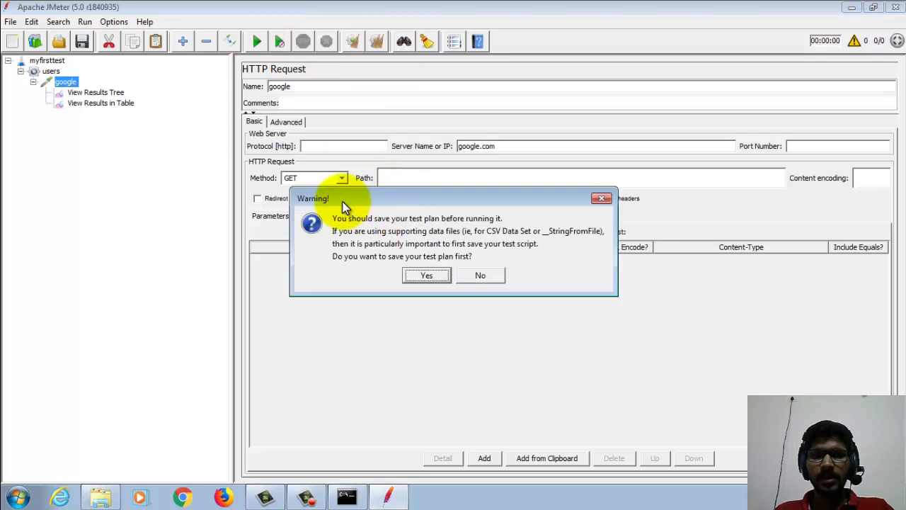
{"action": "left_click_drag", "start_coordinate": [369, 200], "coordinate": [369, 189]}
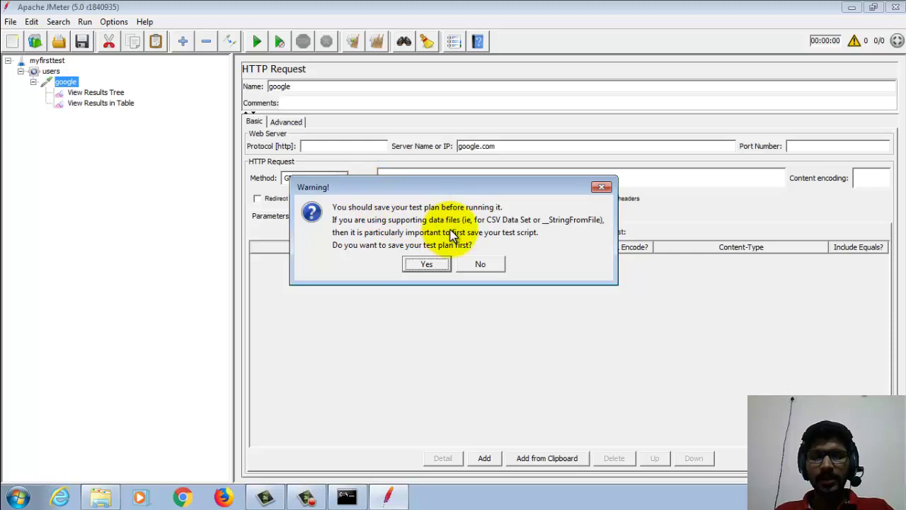
{"action": "left_click", "coordinate": [428, 265]}
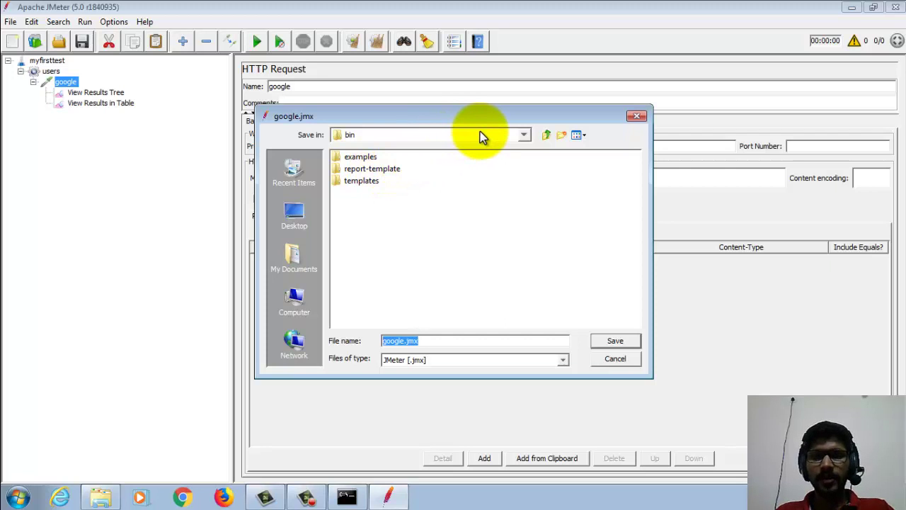
{"action": "left_click", "coordinate": [616, 341]}
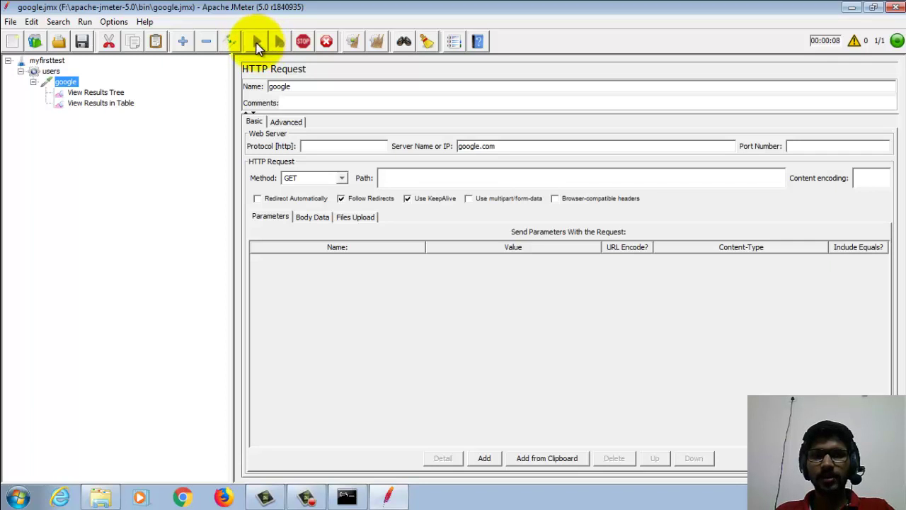
Step: Examine a google sample's result in View Results Tree and check the users thread group's loop settings
{"action": "left_click", "coordinate": [113, 93]}
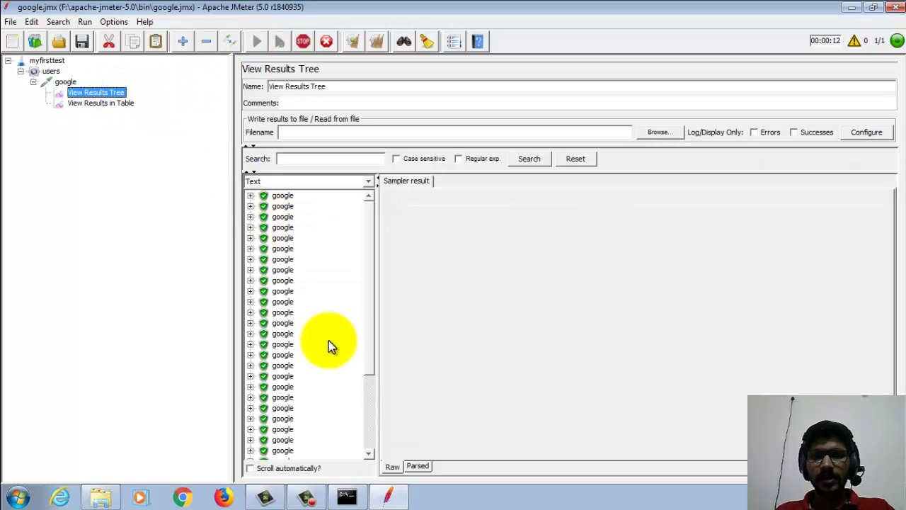
{"action": "left_click", "coordinate": [283, 248]}
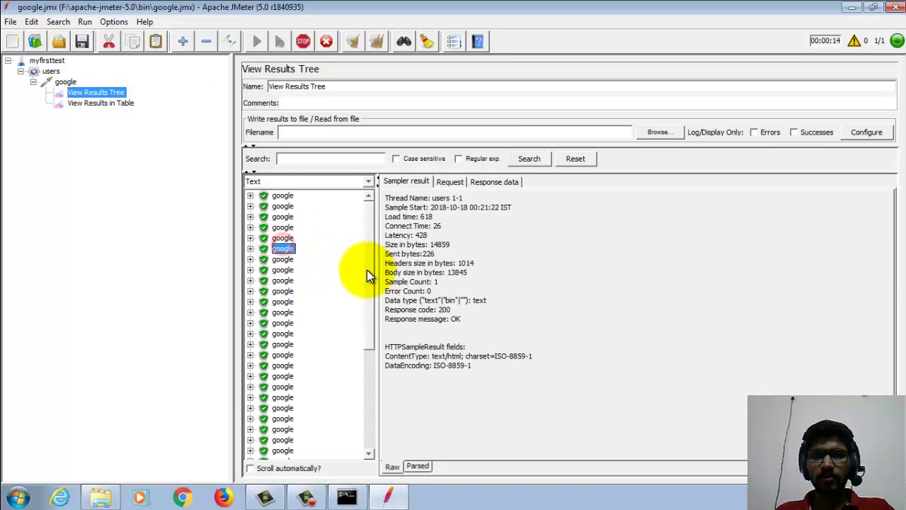
{"action": "left_click_drag", "start_coordinate": [369, 274], "coordinate": [347, 273]}
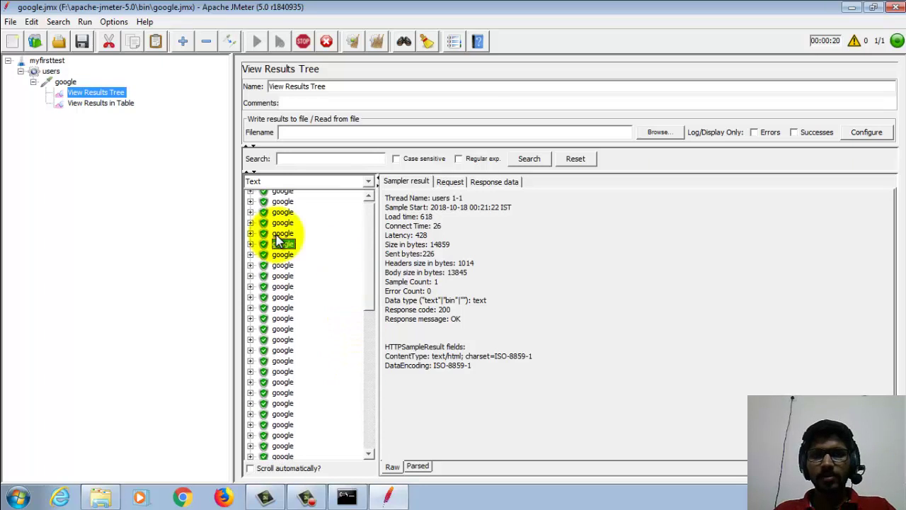
{"action": "left_click", "coordinate": [51, 72]}
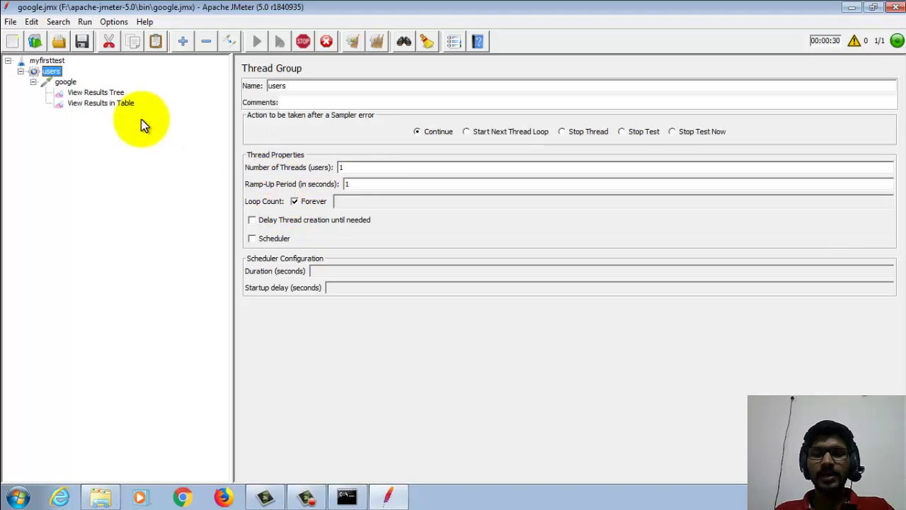
{"action": "left_click", "coordinate": [97, 97]}
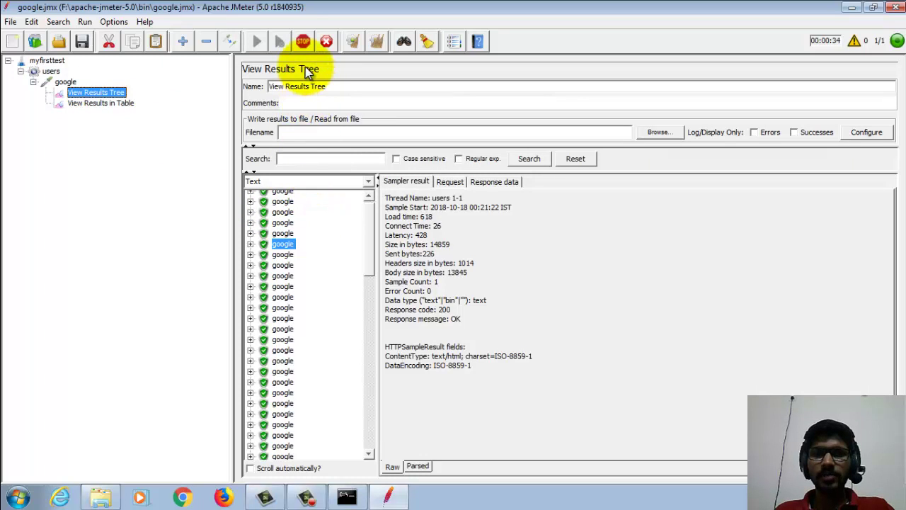
Step: Stop the test run and examine the first google sample's response code and response message in View Results Tree
{"action": "left_click", "coordinate": [303, 43]}
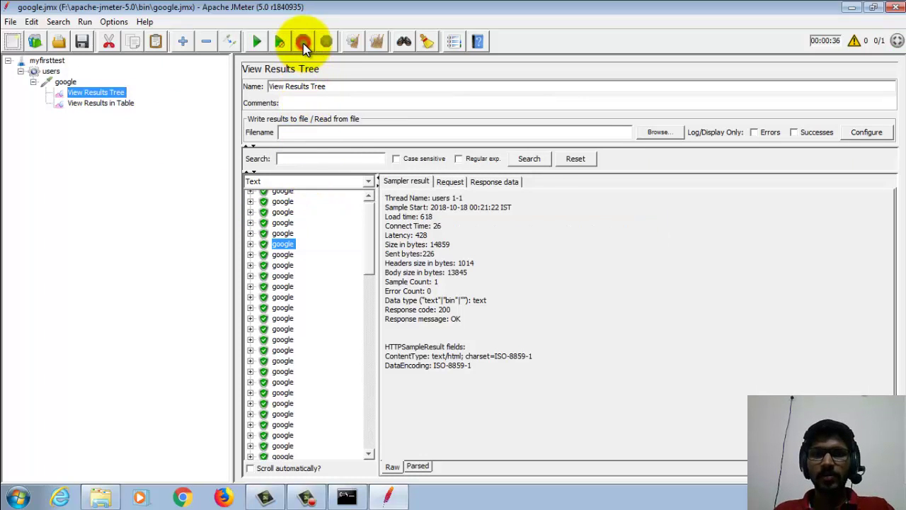
{"action": "mouse_move", "coordinate": [370, 210]}
{"action": "left_mouse_down"}
{"action": "mouse_move", "coordinate": [360, 401]}
{"action": "mouse_move", "coordinate": [355, 202]}
{"action": "left_mouse_up"}
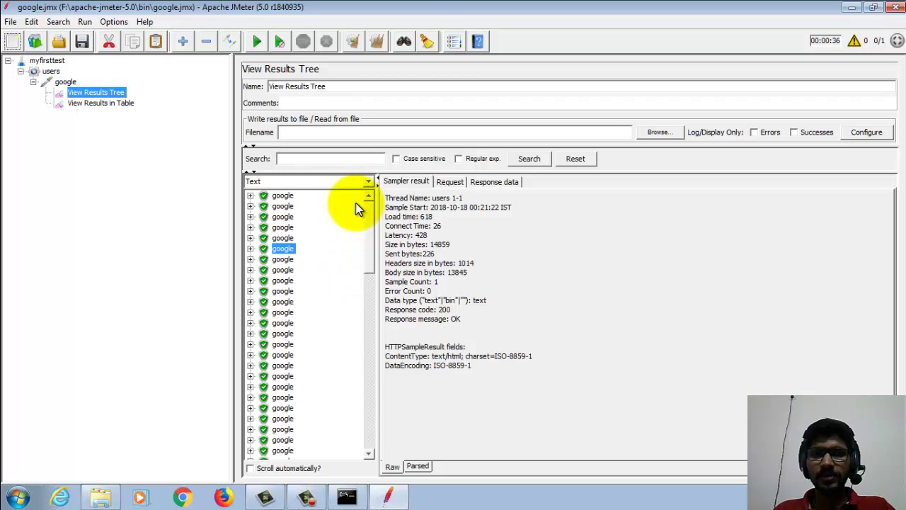
{"action": "left_click", "coordinate": [280, 196]}
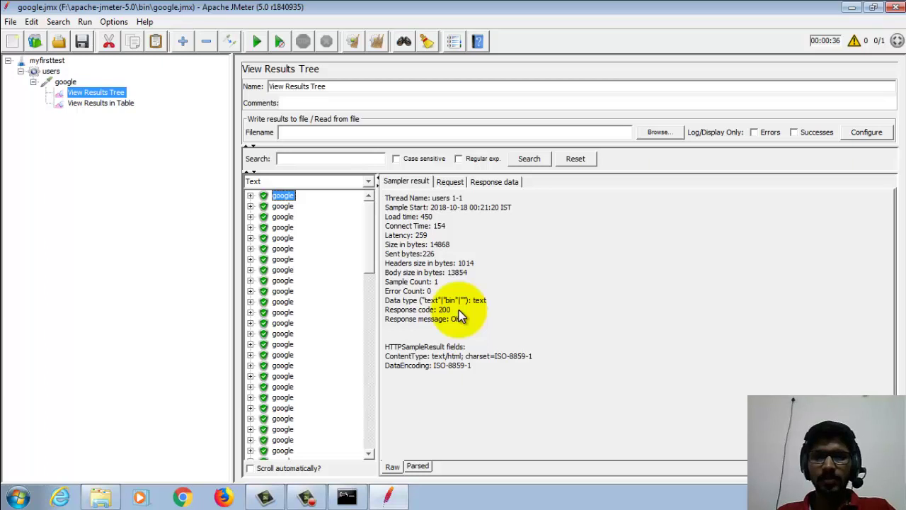
{"action": "left_click", "coordinate": [409, 182]}
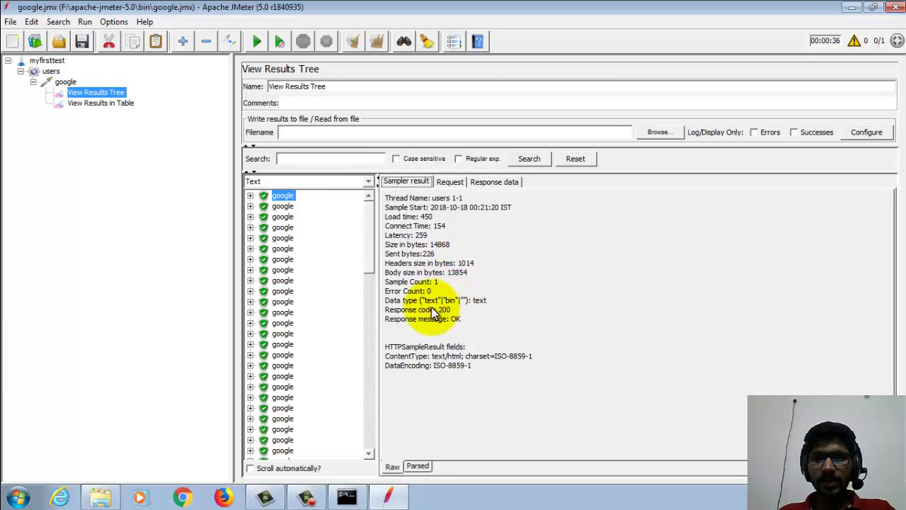
{"action": "left_click_drag", "start_coordinate": [421, 310], "coordinate": [388, 319]}
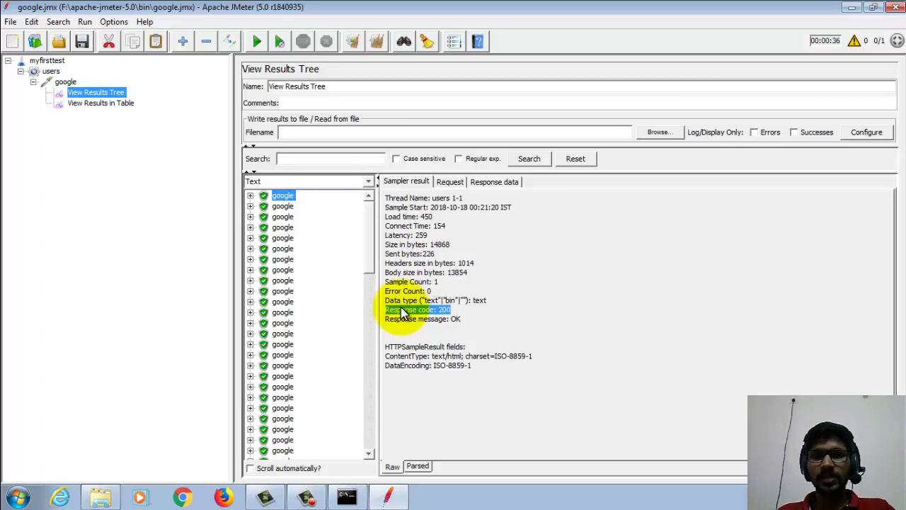
{"action": "left_click", "coordinate": [461, 310]}
{"action": "left_click_drag", "start_coordinate": [462, 310], "coordinate": [439, 312]}
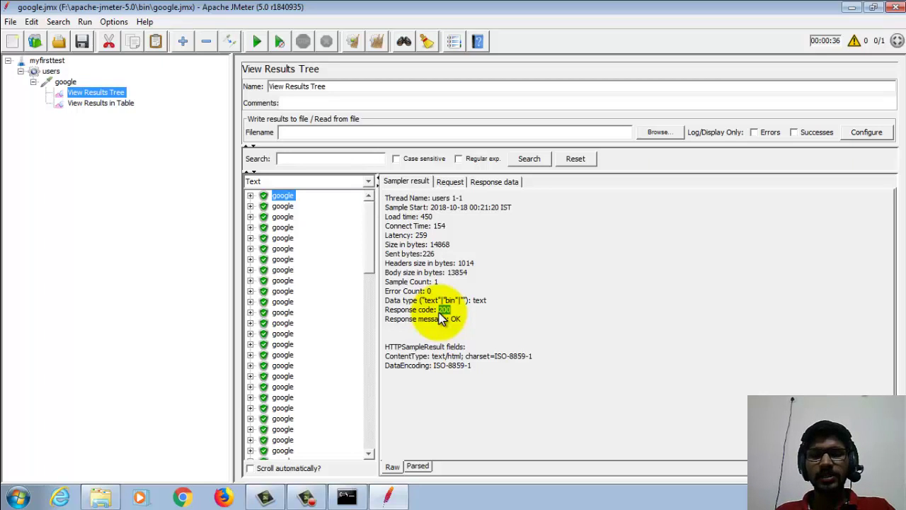
{"action": "left_click", "coordinate": [434, 320]}
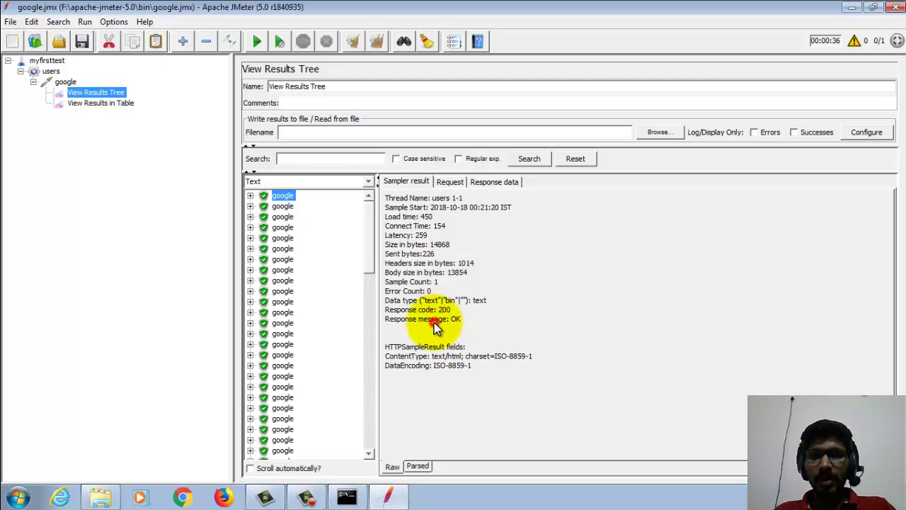
{"action": "left_click_drag", "start_coordinate": [462, 324], "coordinate": [386, 325]}
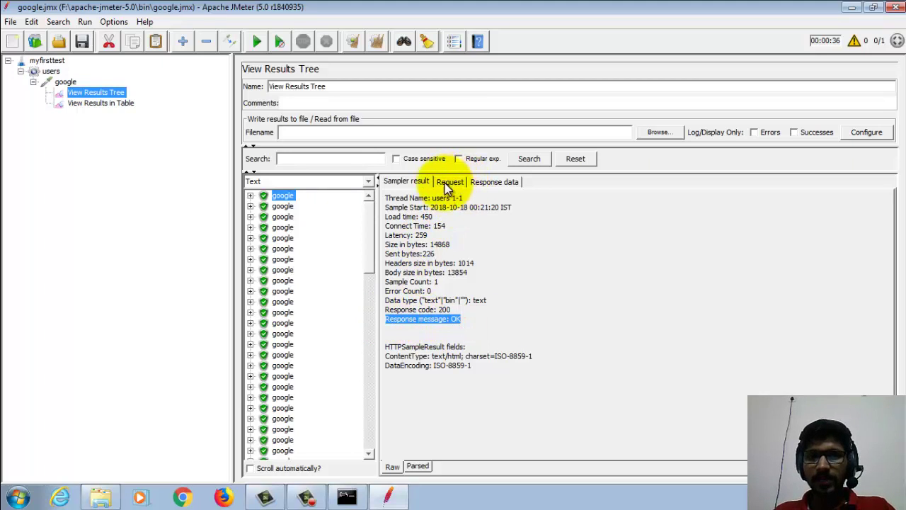
Step: Examine the first google sample's request body and response body in View Results Tree
{"action": "left_click", "coordinate": [454, 184]}
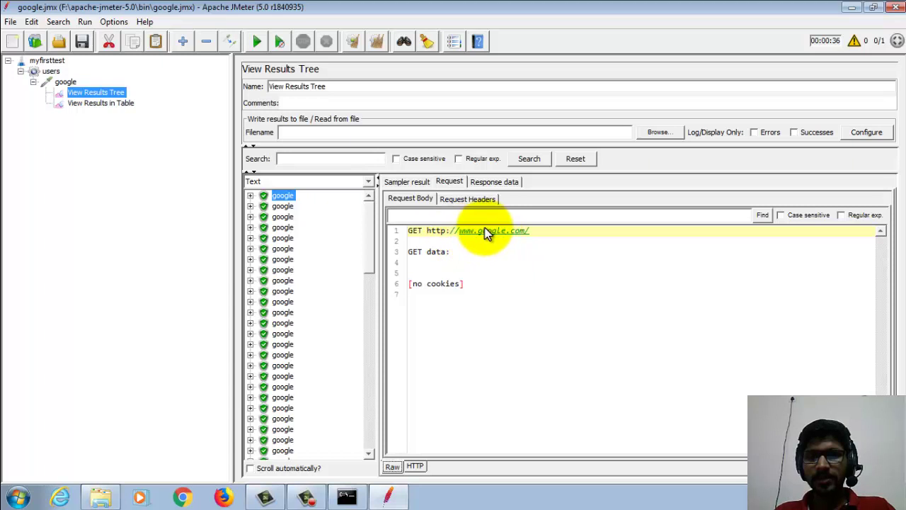
{"action": "left_click", "coordinate": [487, 182]}
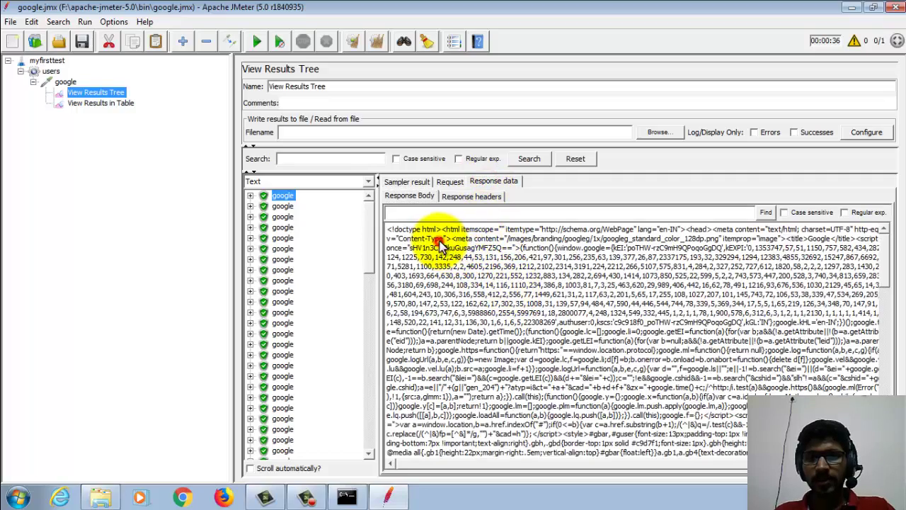
{"action": "left_click_drag", "start_coordinate": [441, 238], "coordinate": [529, 345]}
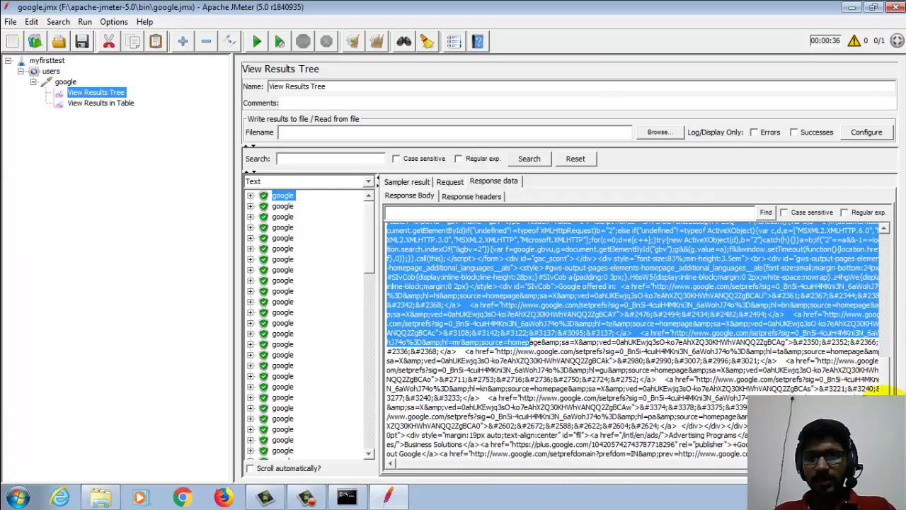
{"action": "scroll", "coordinate": [885, 371], "scroll_direction": "up", "scroll_amount": 3}
{"action": "left_click_drag", "start_coordinate": [884, 366], "coordinate": [872, 266]}
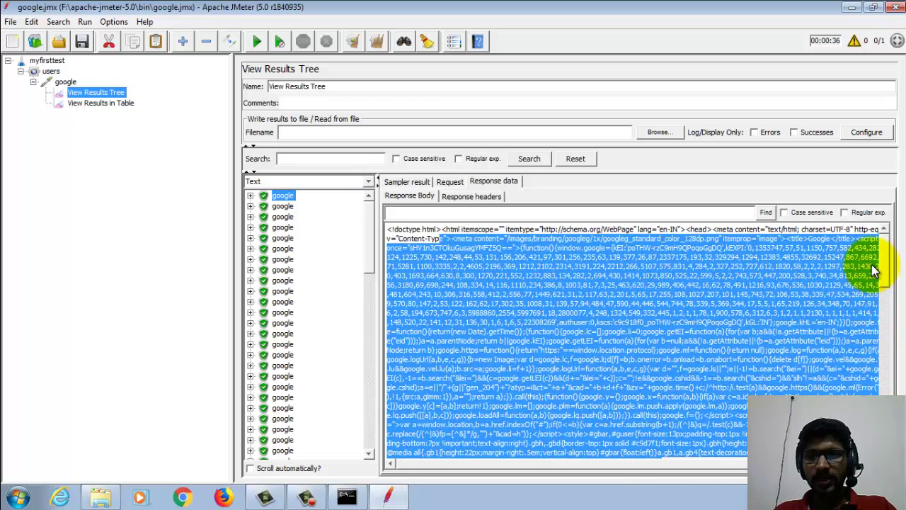
{"action": "left_click", "coordinate": [504, 276]}
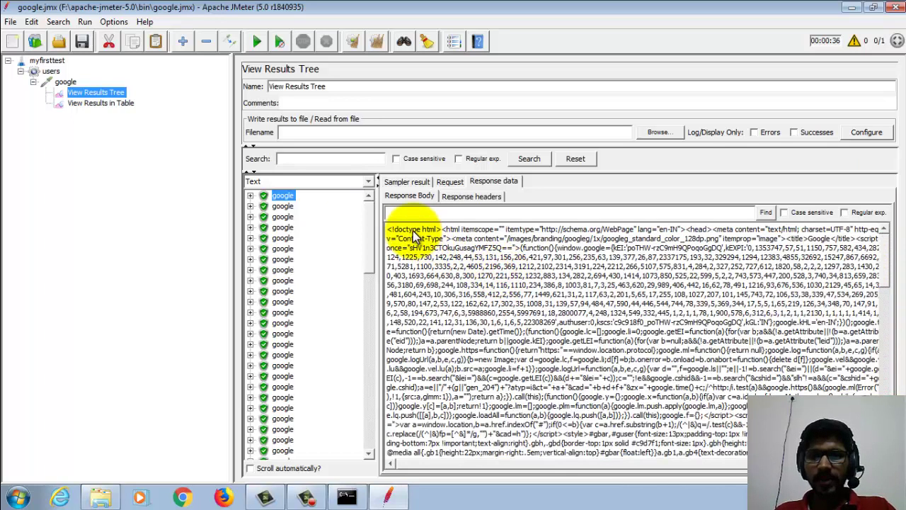
{"action": "left_click_drag", "start_coordinate": [412, 229], "coordinate": [470, 299]}
{"action": "left_click", "coordinate": [471, 298]}
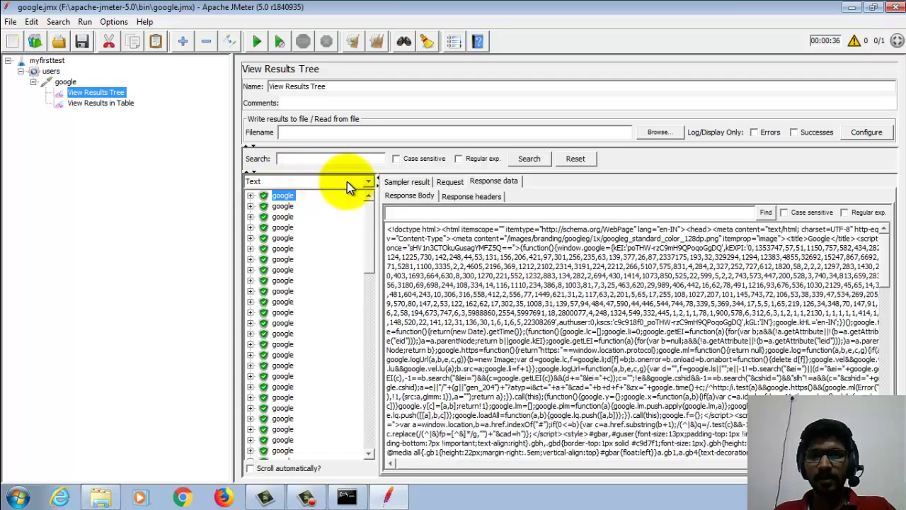
Step: Render the first google sample's response body as HTML and look over the resulting page
{"action": "left_click", "coordinate": [368, 183]}
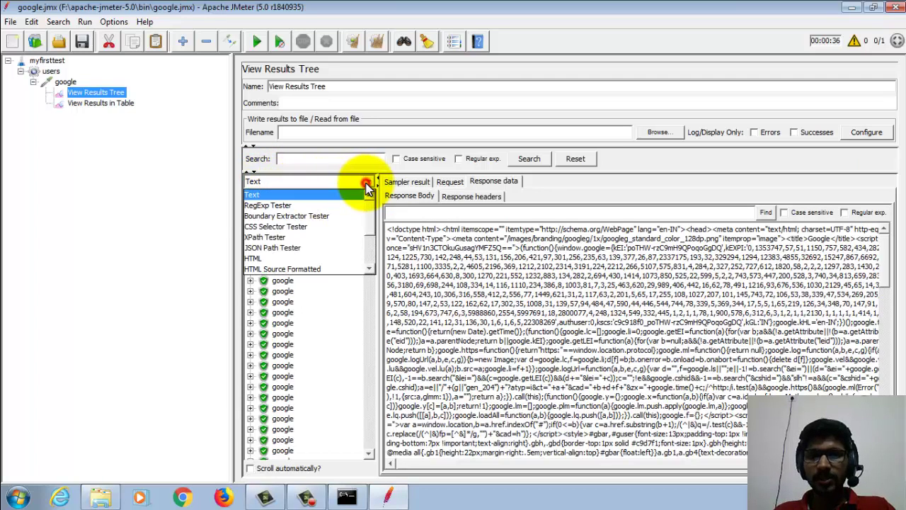
{"action": "left_click", "coordinate": [260, 263]}
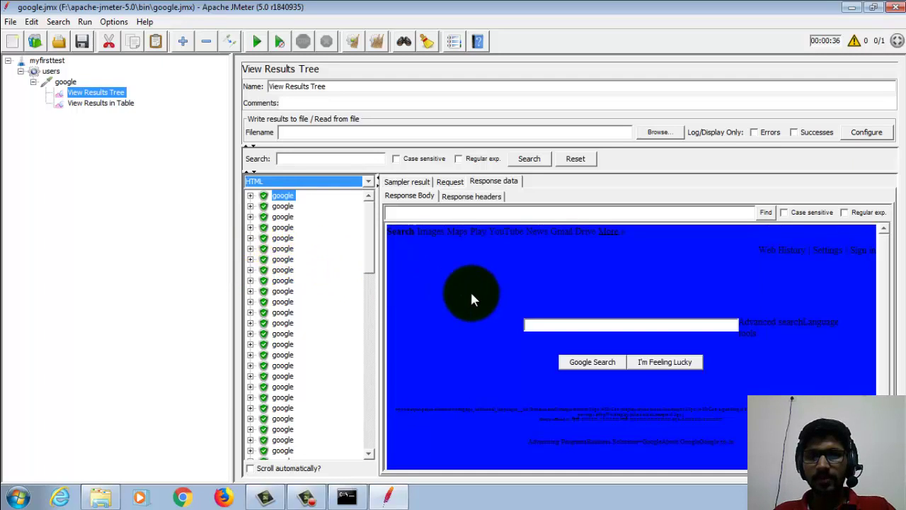
{"action": "left_click", "coordinate": [470, 290]}
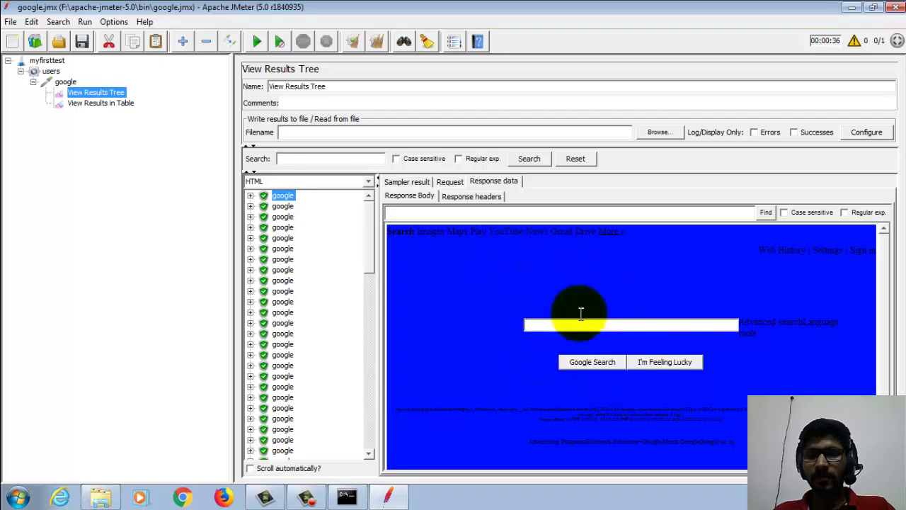
Step: Examine the first two samples' timing, status, bytes, latency and connect time in View Results in Table
{"action": "left_click", "coordinate": [108, 102]}
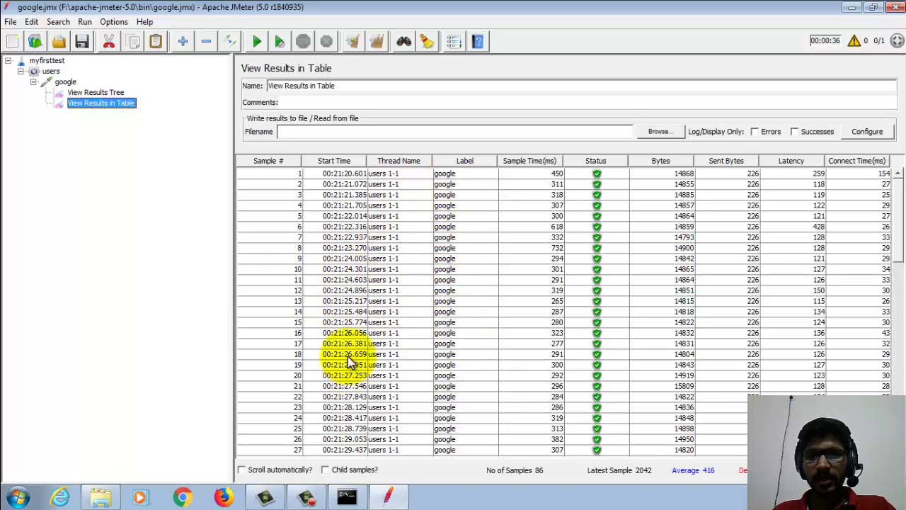
{"action": "left_click", "coordinate": [358, 176]}
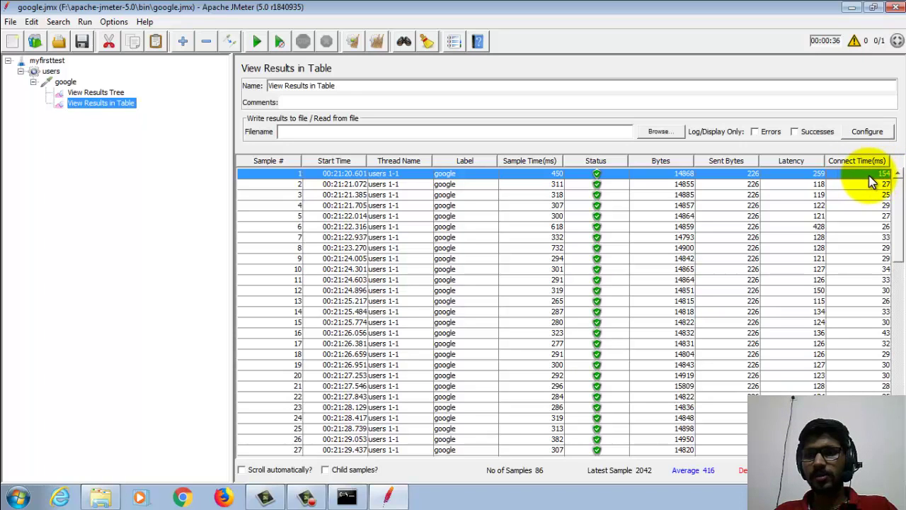
{"action": "left_click", "coordinate": [885, 186]}
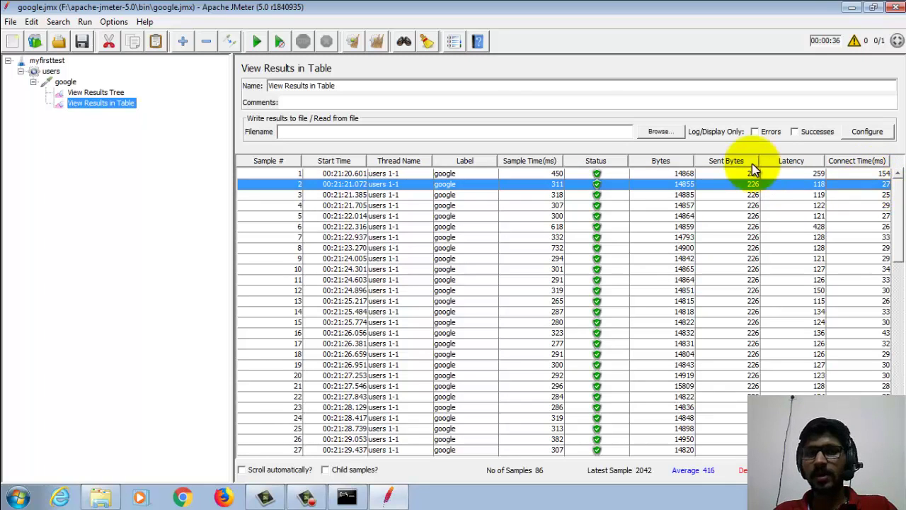
Step: Set the users thread group to 10 threads, a 20-second ramp-up period and a loop count of 1 with Forever disabled
{"action": "left_click", "coordinate": [51, 72]}
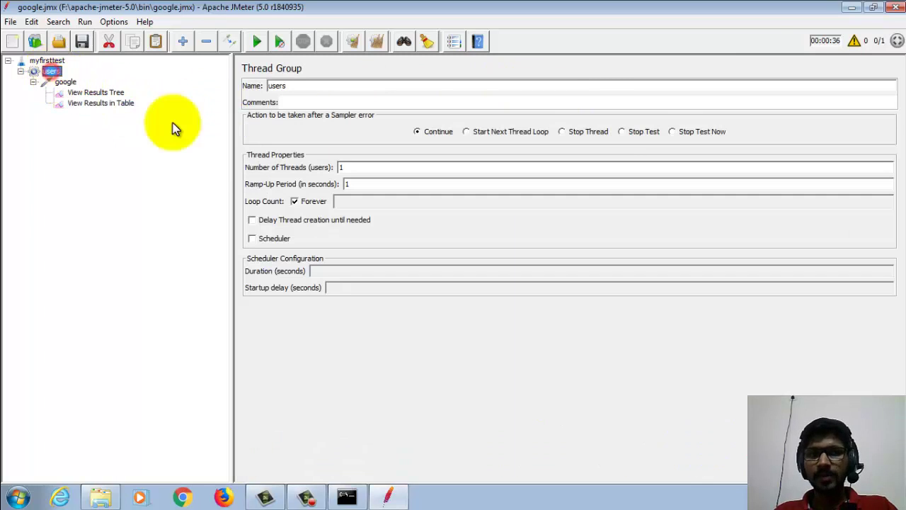
{"action": "left_click", "coordinate": [294, 201]}
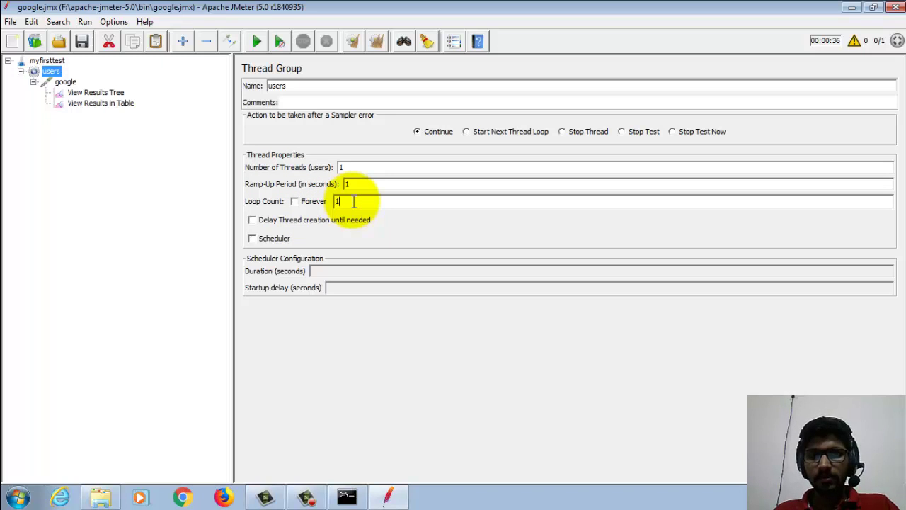
{"action": "left_click", "coordinate": [353, 167]}
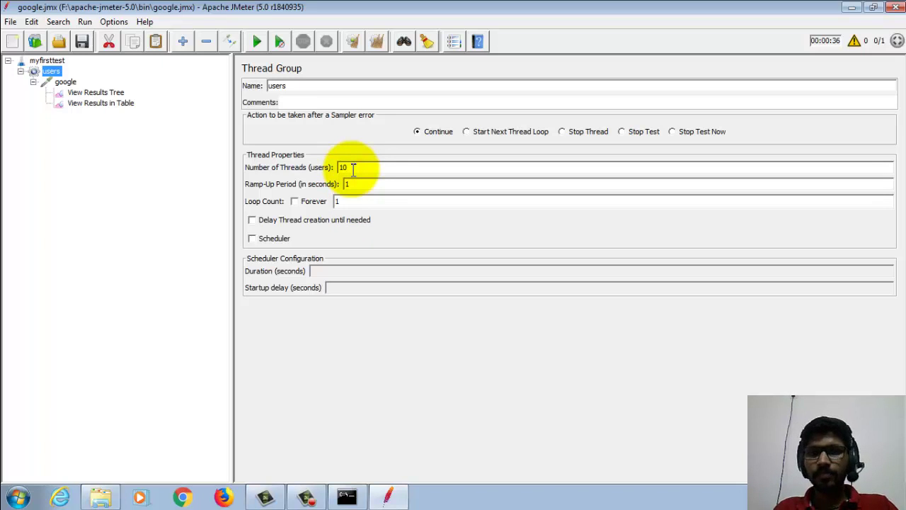
{"action": "mouse_move", "coordinate": [358, 169]}
{"action": "left_mouse_down"}
{"action": "mouse_move", "coordinate": [335, 168]}
{"action": "mouse_move", "coordinate": [349, 170]}
{"action": "left_mouse_up"}
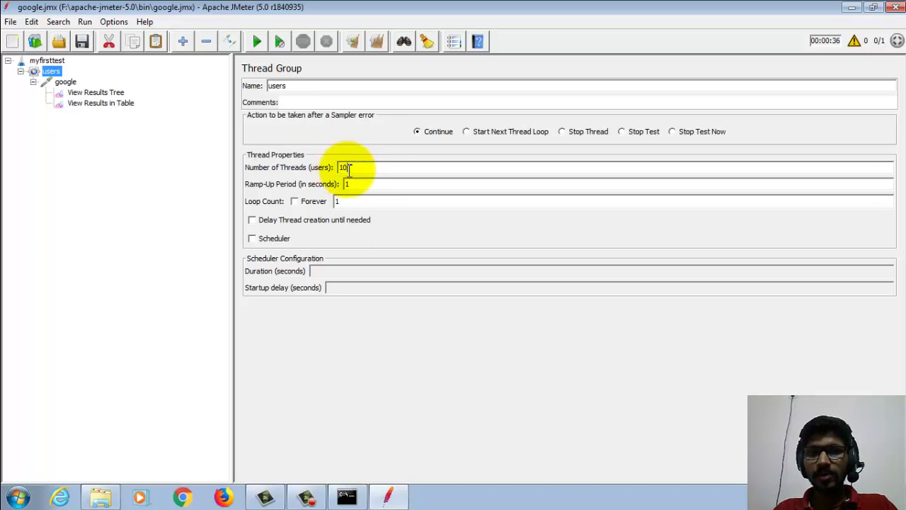
{"action": "left_click", "coordinate": [354, 183]}
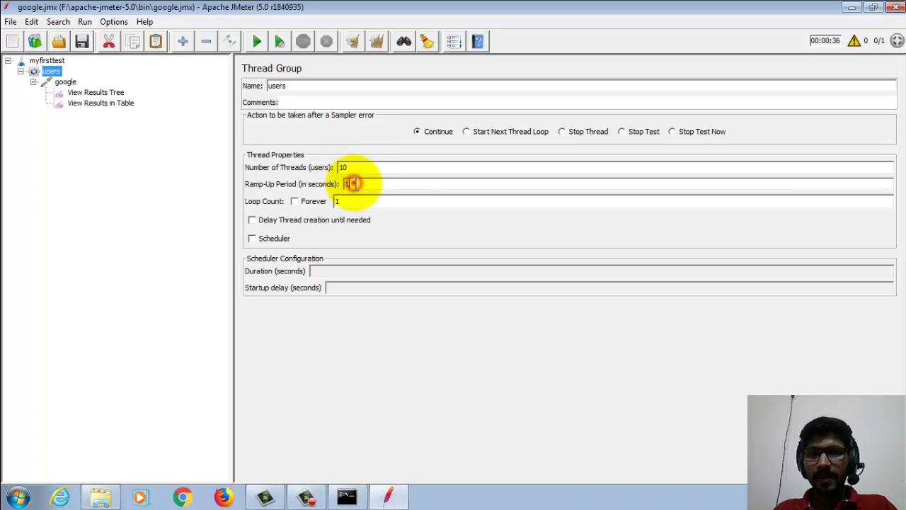
{"action": "left_click_drag", "start_coordinate": [357, 184], "coordinate": [344, 189]}
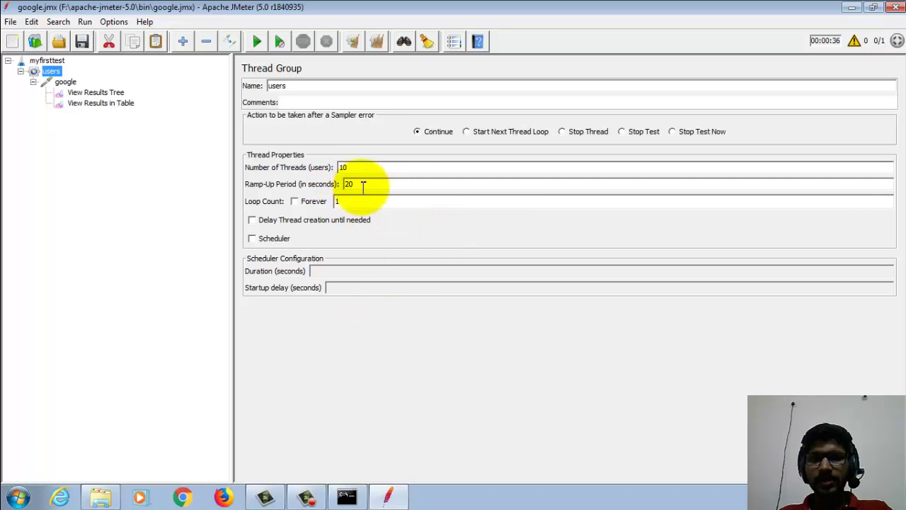
{"action": "left_click_drag", "start_coordinate": [344, 168], "coordinate": [370, 168]}
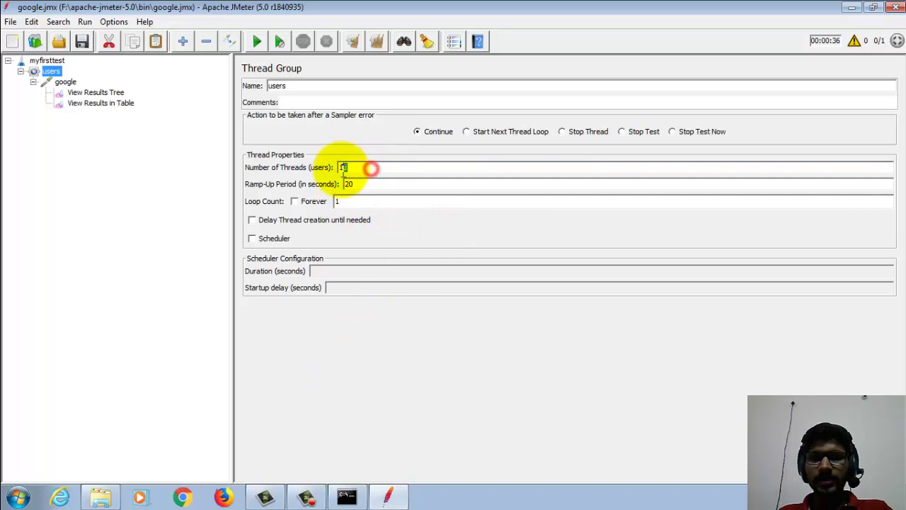
{"action": "left_click", "coordinate": [369, 184]}
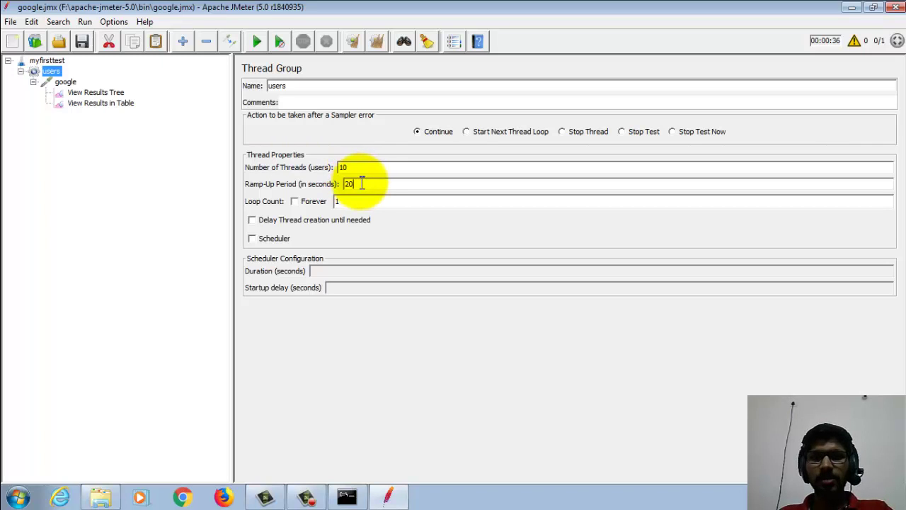
{"action": "left_click_drag", "start_coordinate": [366, 183], "coordinate": [341, 185]}
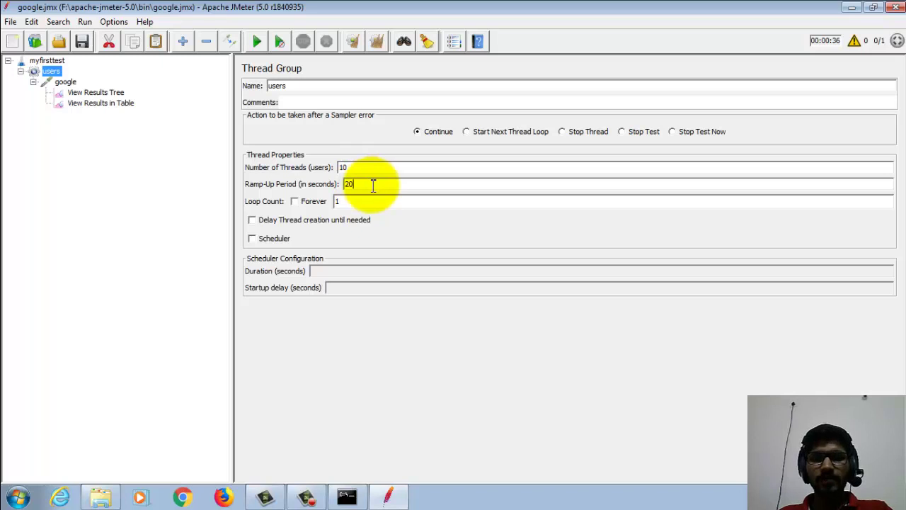
{"action": "left_click_drag", "start_coordinate": [373, 186], "coordinate": [331, 184]}
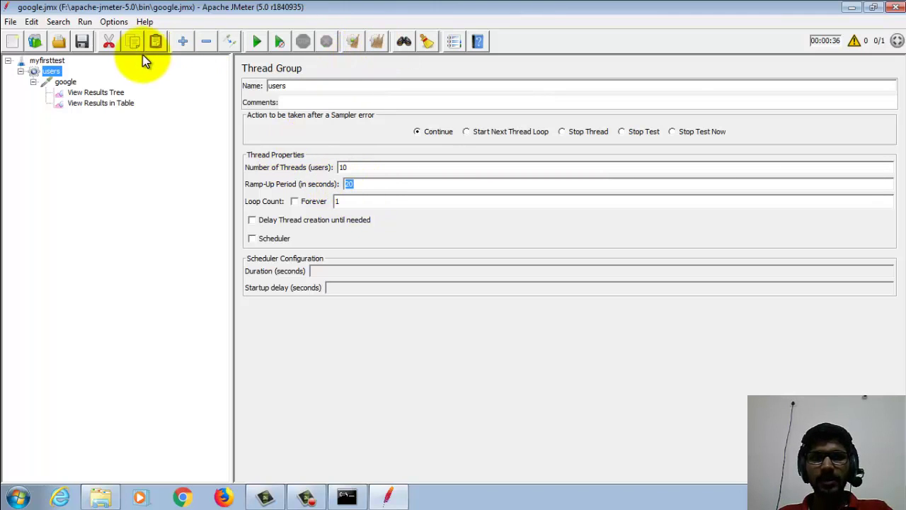
Step: Clear the recorded results in View Results Tree and set its result renderer to Text
{"action": "left_click", "coordinate": [101, 95]}
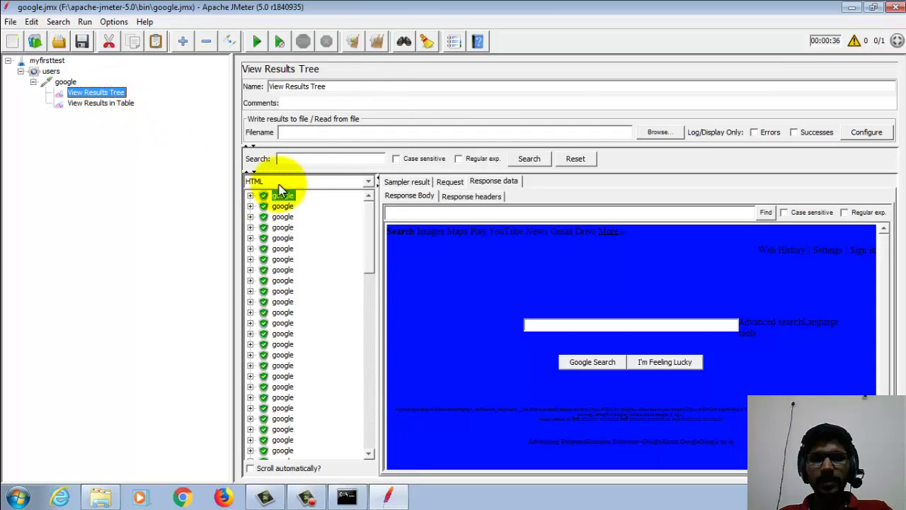
{"action": "left_click", "coordinate": [352, 48]}
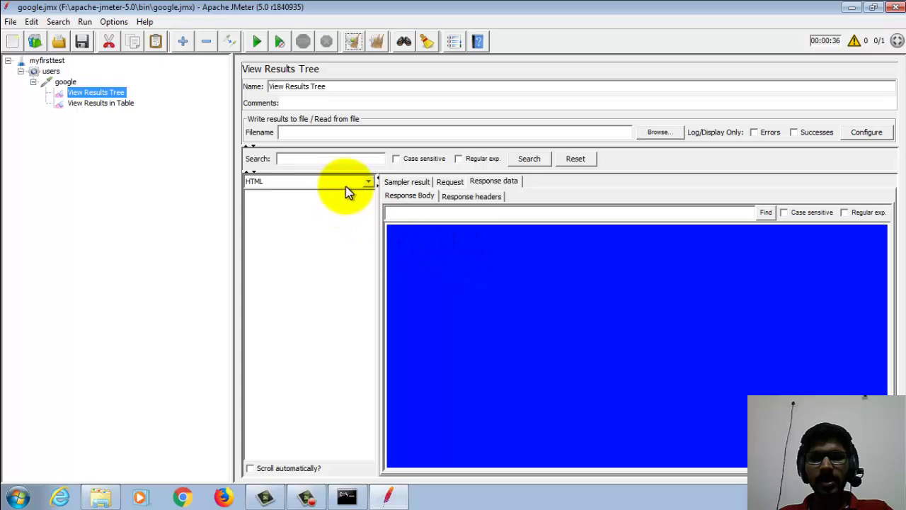
{"action": "left_click", "coordinate": [368, 182]}
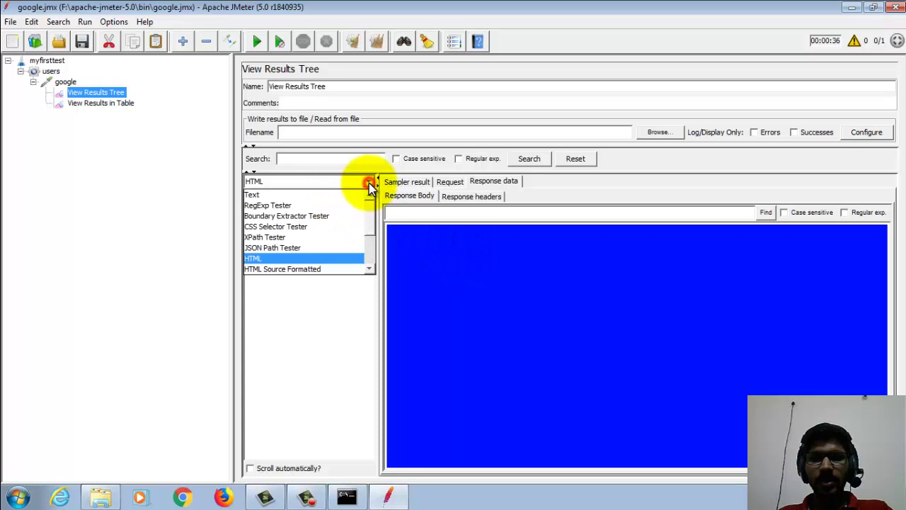
{"action": "left_click", "coordinate": [310, 195]}
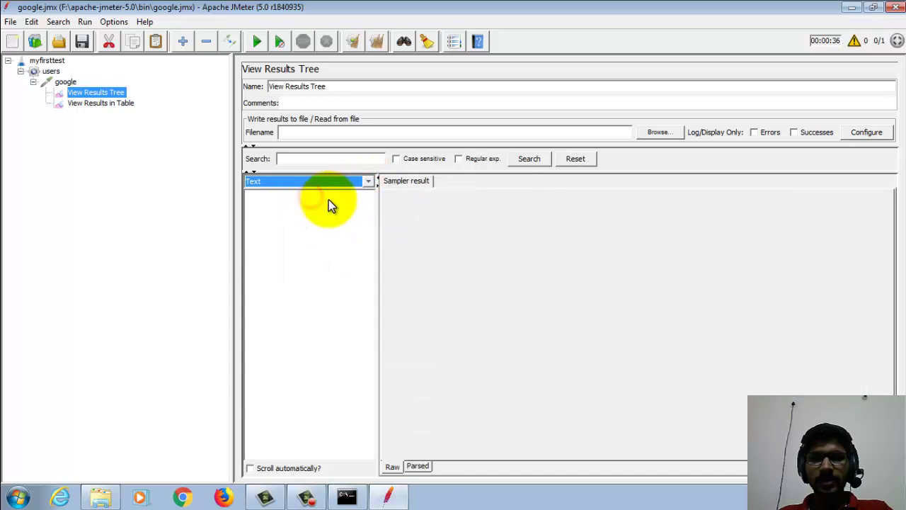
Step: Clear all recorded sample results so that View Results in Table is emptied before a new run
{"action": "left_click", "coordinate": [120, 103]}
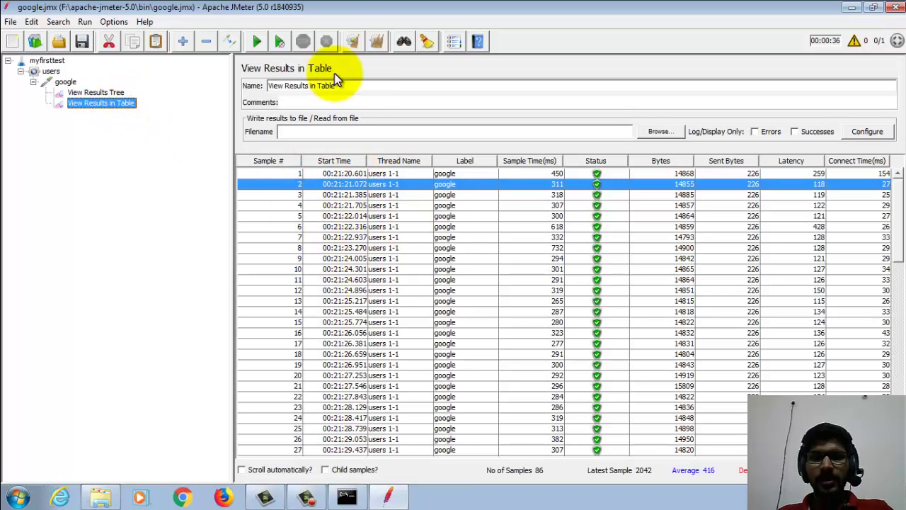
{"action": "left_click", "coordinate": [95, 93]}
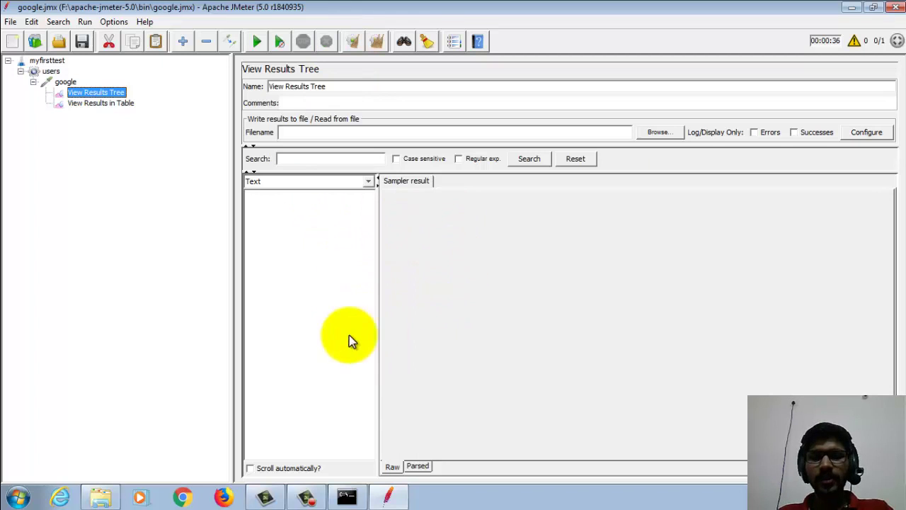
{"action": "left_click", "coordinate": [101, 105]}
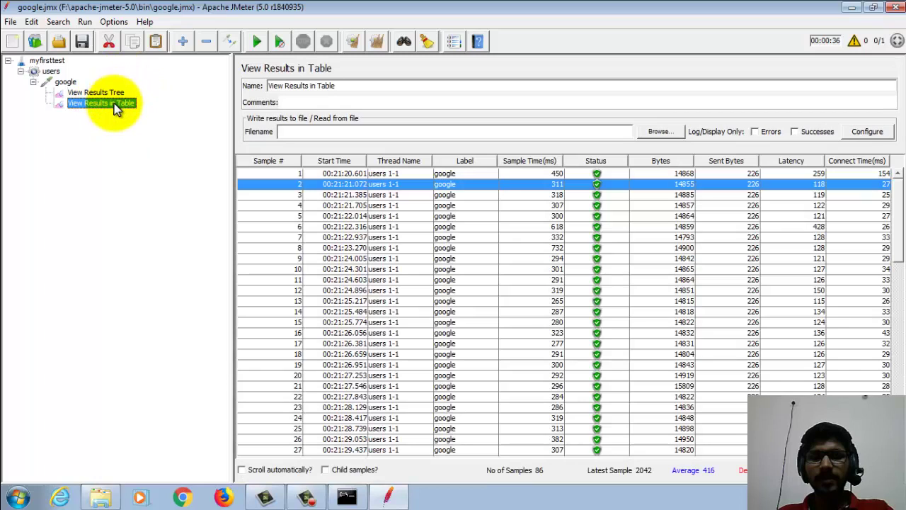
{"action": "left_click", "coordinate": [377, 44]}
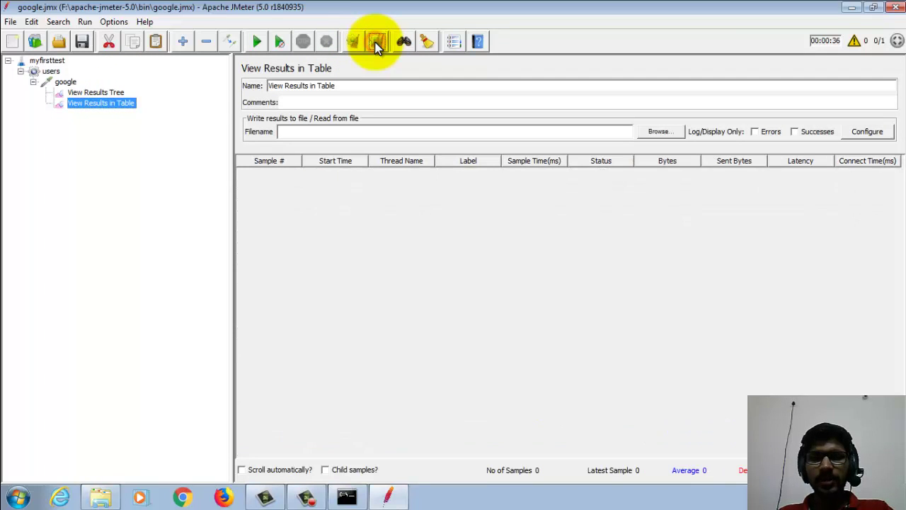
Step: Check the users thread group's number of threads, ramp-up period and loop count
{"action": "left_click", "coordinate": [97, 92]}
{"action": "left_click", "coordinate": [44, 72]}
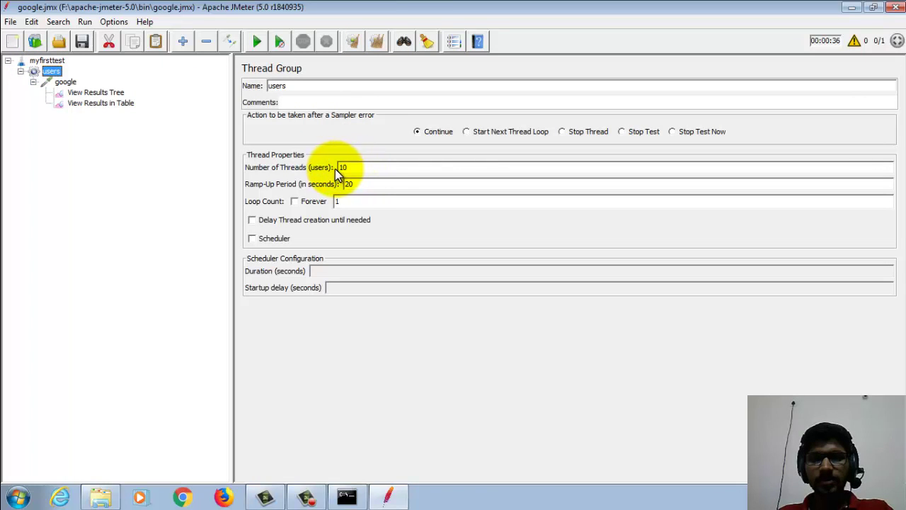
{"action": "double_click", "coordinate": [361, 184]}
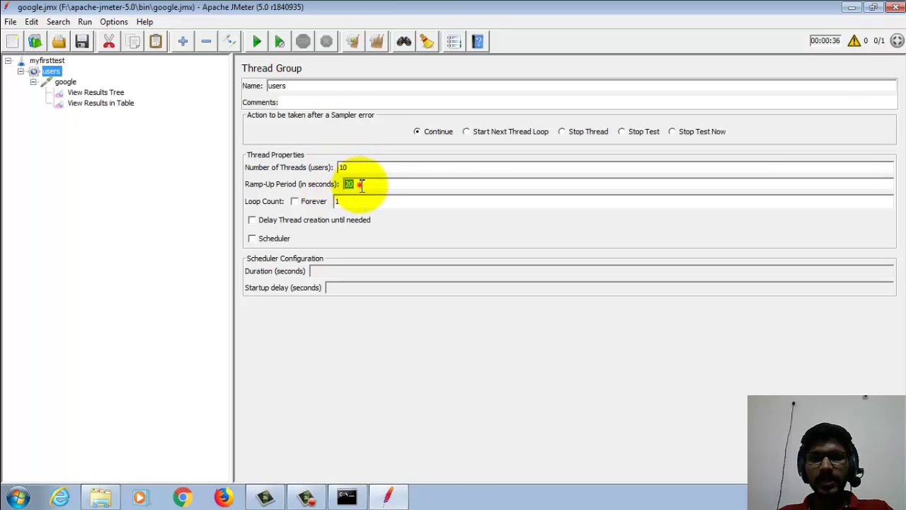
{"action": "left_click", "coordinate": [361, 184]}
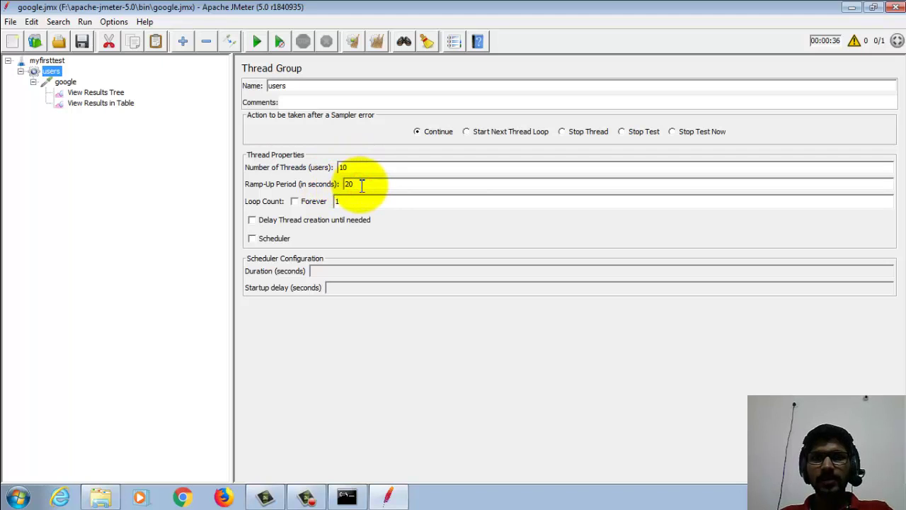
Step: Run the test plan with the View Results Tree listener open
{"action": "left_click", "coordinate": [118, 103]}
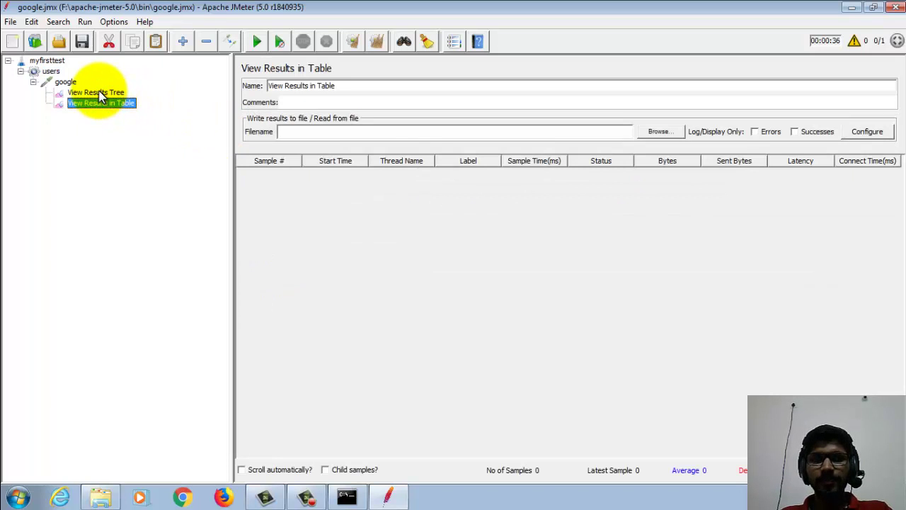
{"action": "left_click", "coordinate": [96, 92]}
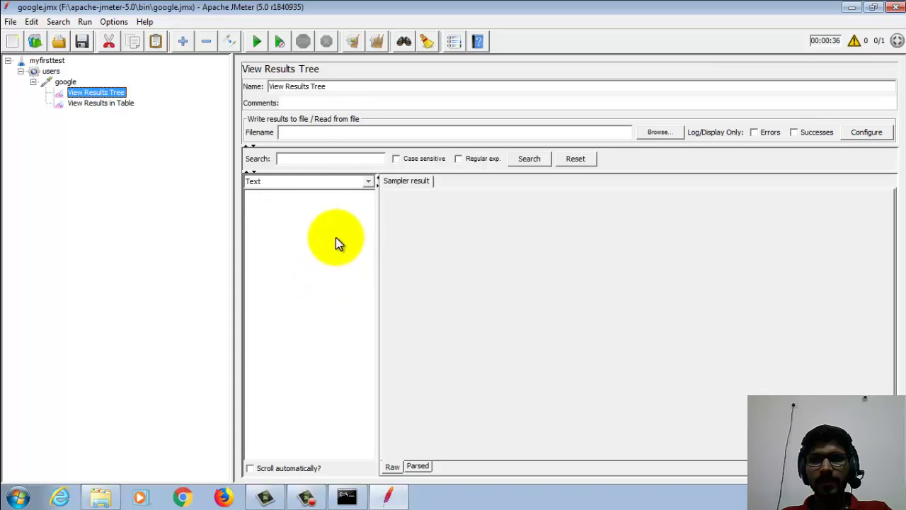
{"action": "left_click", "coordinate": [255, 44]}
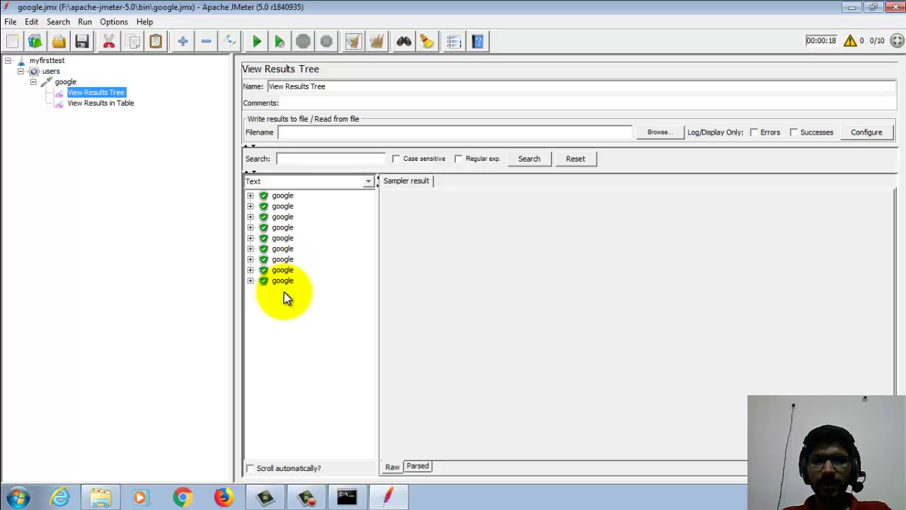
Step: Examine the text response bodies of the google samples one after another in View Results Tree
{"action": "left_click", "coordinate": [282, 196]}
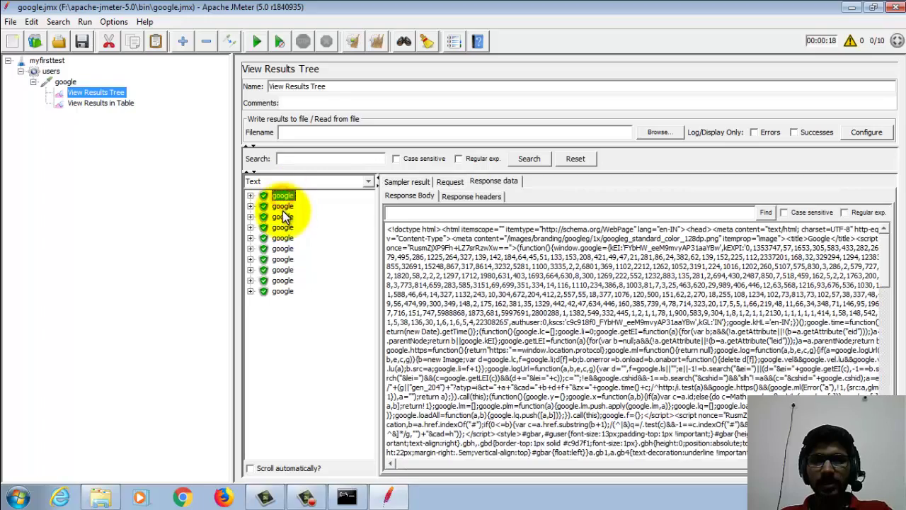
{"action": "left_click", "coordinate": [286, 216]}
{"action": "left_click", "coordinate": [285, 206]}
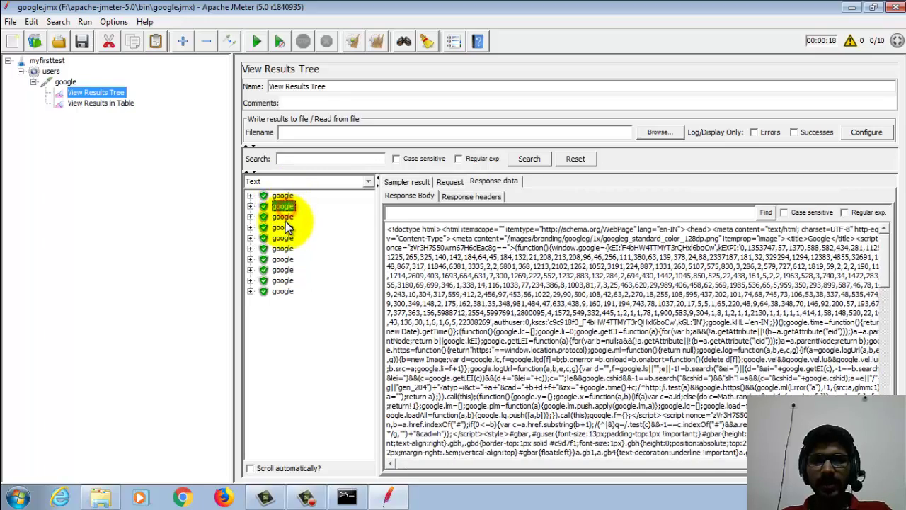
{"action": "left_click", "coordinate": [285, 218]}
{"action": "left_click", "coordinate": [283, 227]}
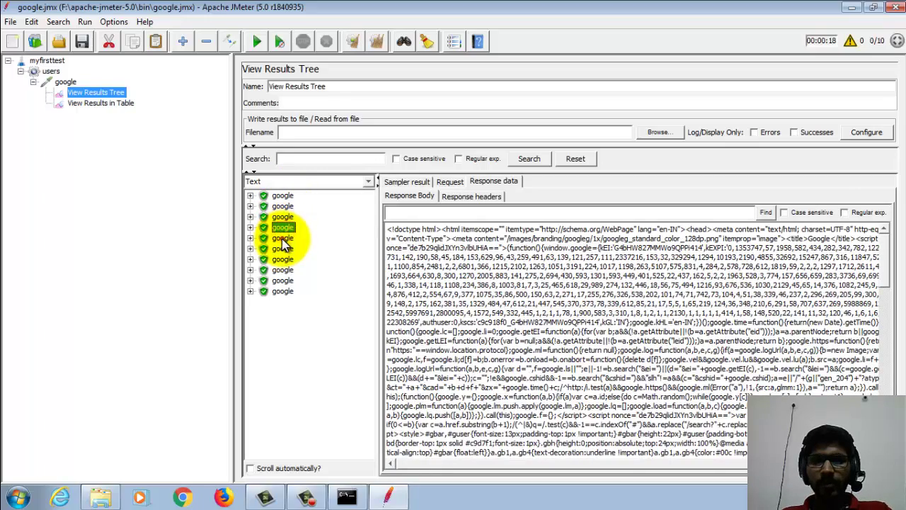
{"action": "left_click", "coordinate": [284, 238]}
{"action": "left_click", "coordinate": [283, 248]}
{"action": "left_click", "coordinate": [284, 259]}
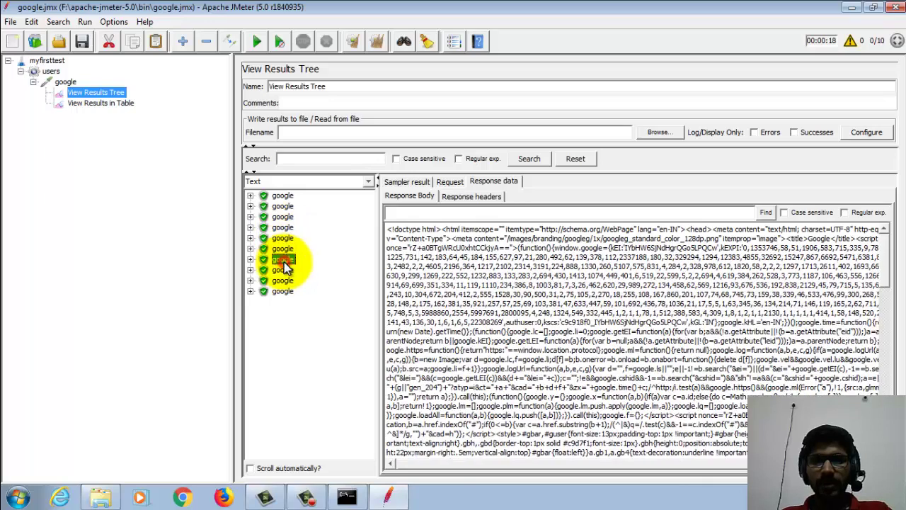
{"action": "left_click", "coordinate": [284, 270]}
{"action": "left_click", "coordinate": [284, 281]}
{"action": "left_click", "coordinate": [284, 291]}
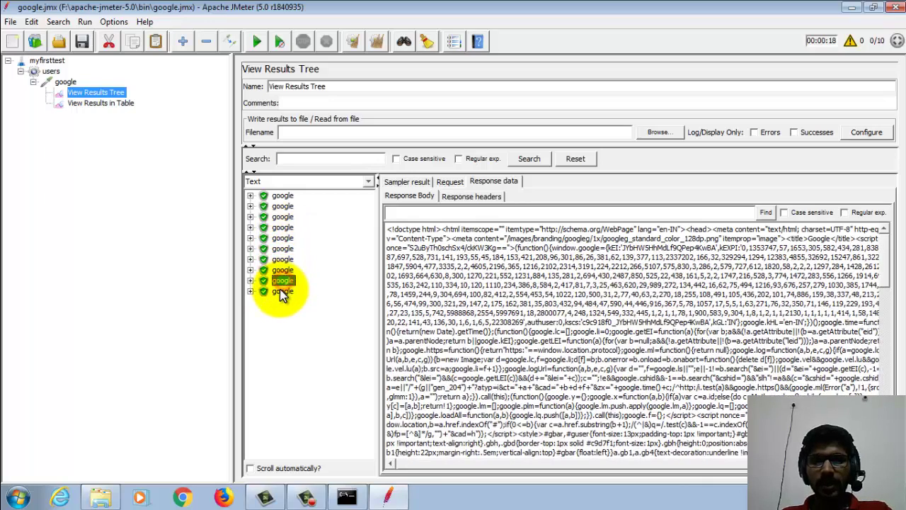
Step: Inspect the first google sample's response body as text and render it as HTML
{"action": "left_click", "coordinate": [280, 196]}
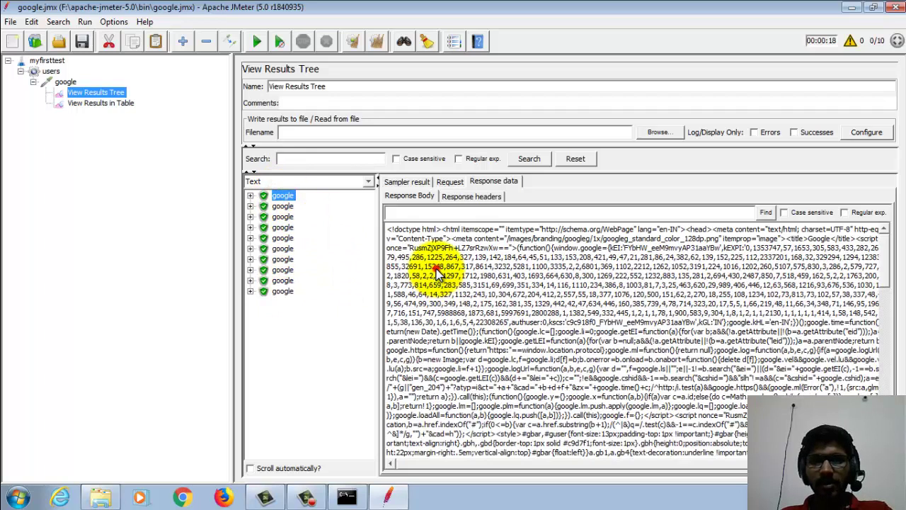
{"action": "left_click_drag", "start_coordinate": [414, 232], "coordinate": [492, 361]}
{"action": "left_click", "coordinate": [487, 364]}
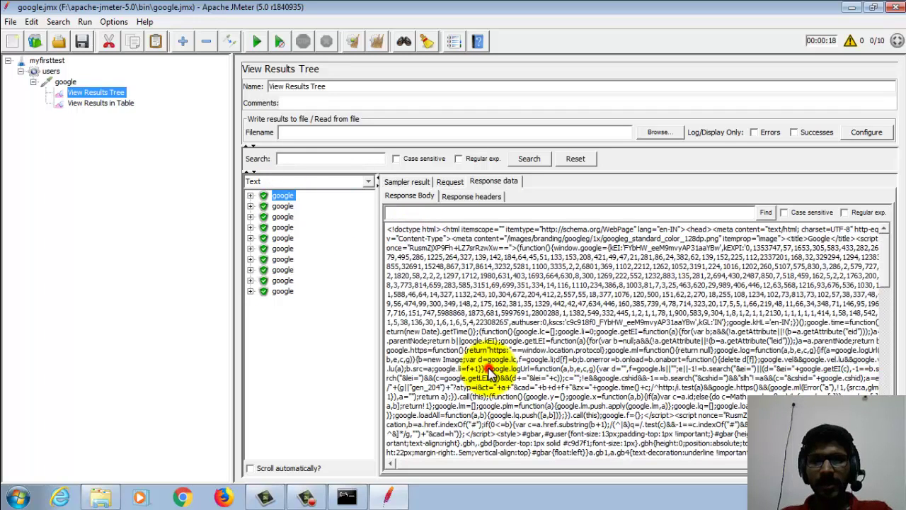
{"action": "left_click", "coordinate": [369, 182]}
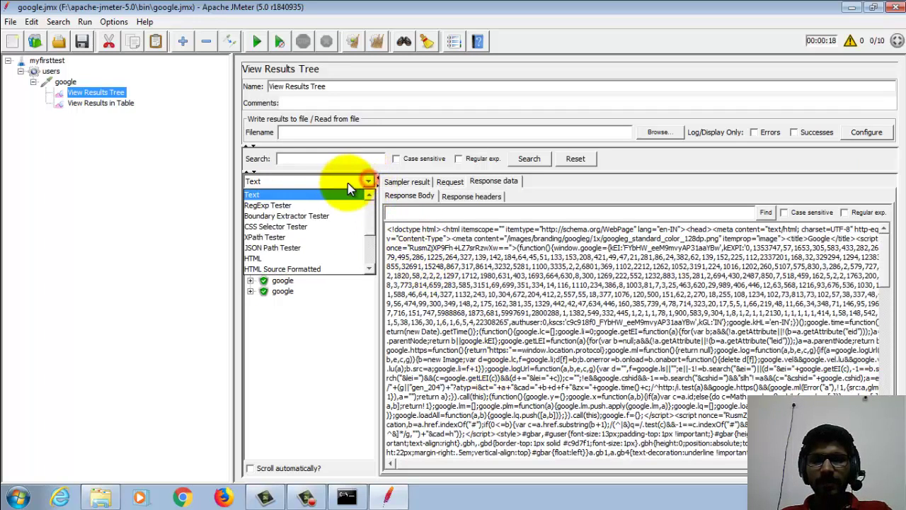
{"action": "left_click", "coordinate": [269, 262]}
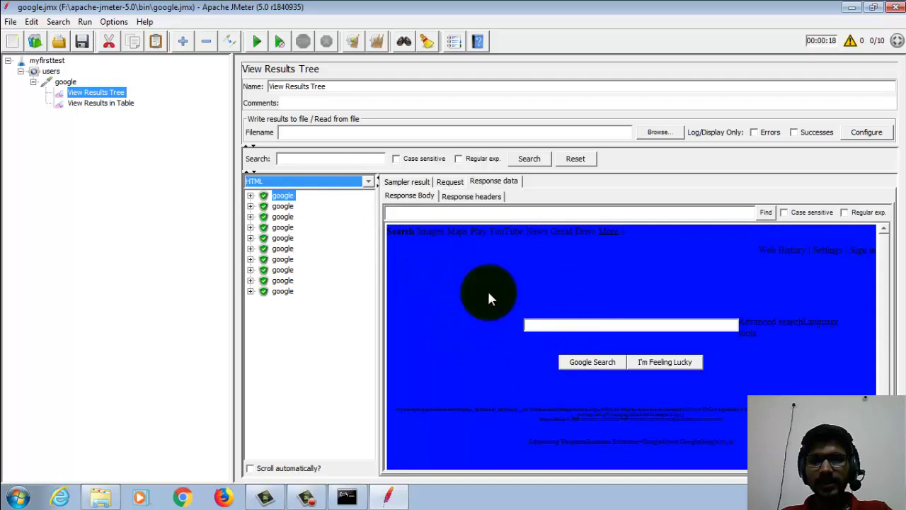
Step: Show the first google sample's response in the JSON Path Tester renderer and look over its content
{"action": "left_click", "coordinate": [367, 182]}
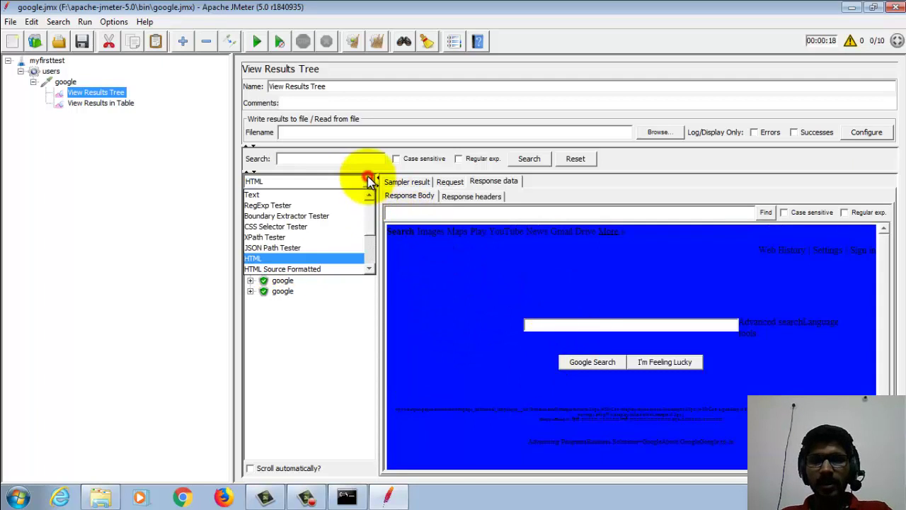
{"action": "left_click", "coordinate": [284, 248]}
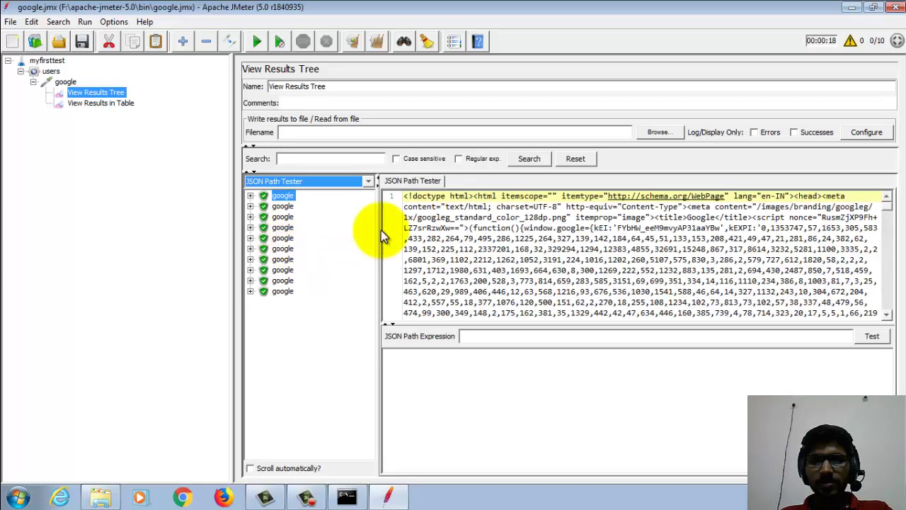
{"action": "left_click", "coordinate": [509, 269]}
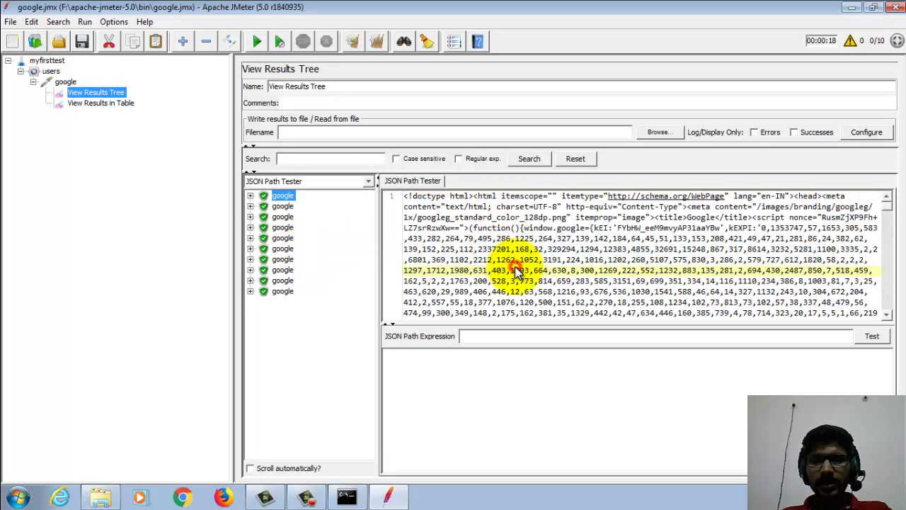
Step: Open the list of result renderers in View Results Tree
{"action": "left_click", "coordinate": [358, 186]}
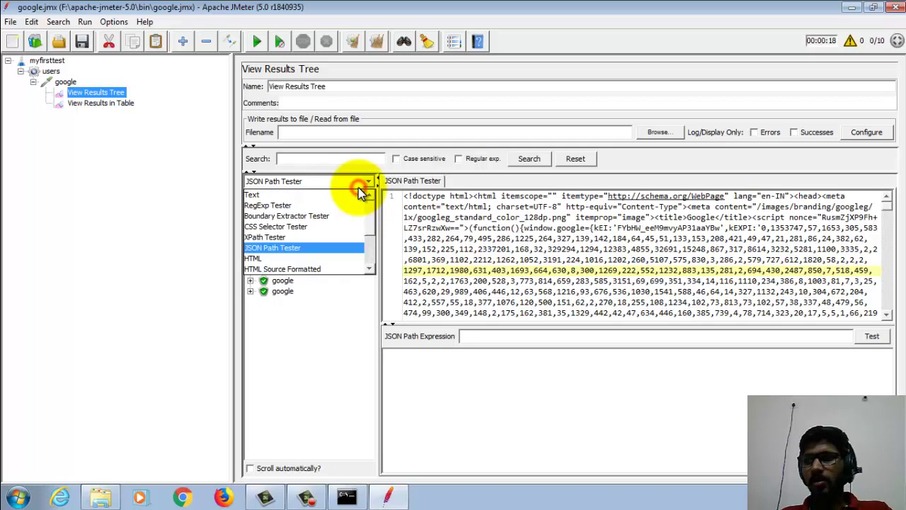